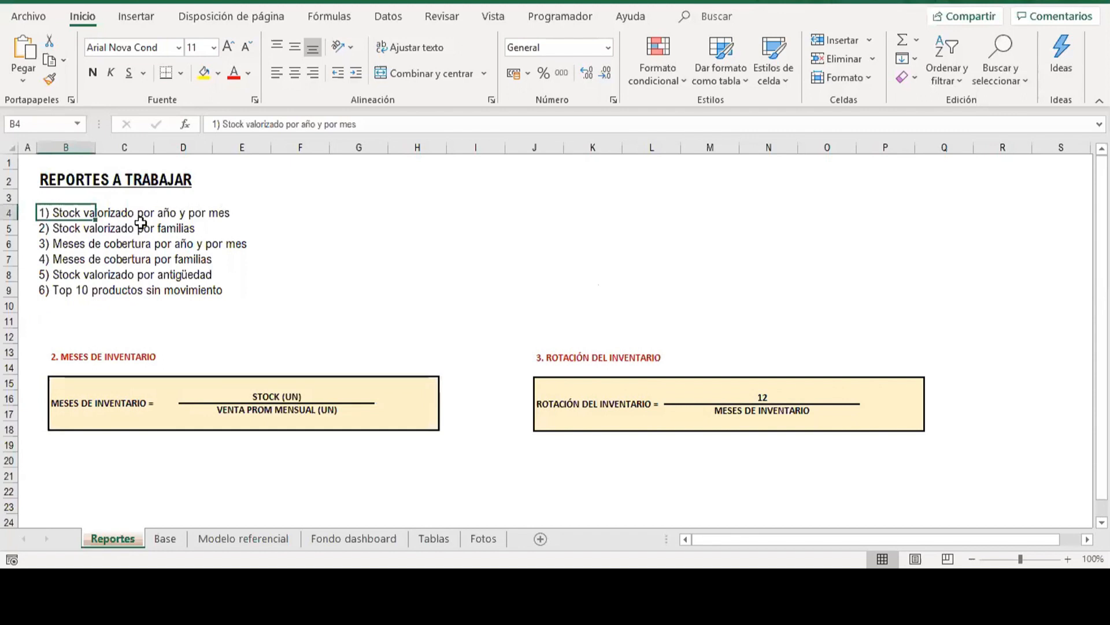
Review the six planned reports in B4:B9 and the inventory formulas on the Reportes sheet.
{"action": "left_click", "coordinate": [84, 226]}
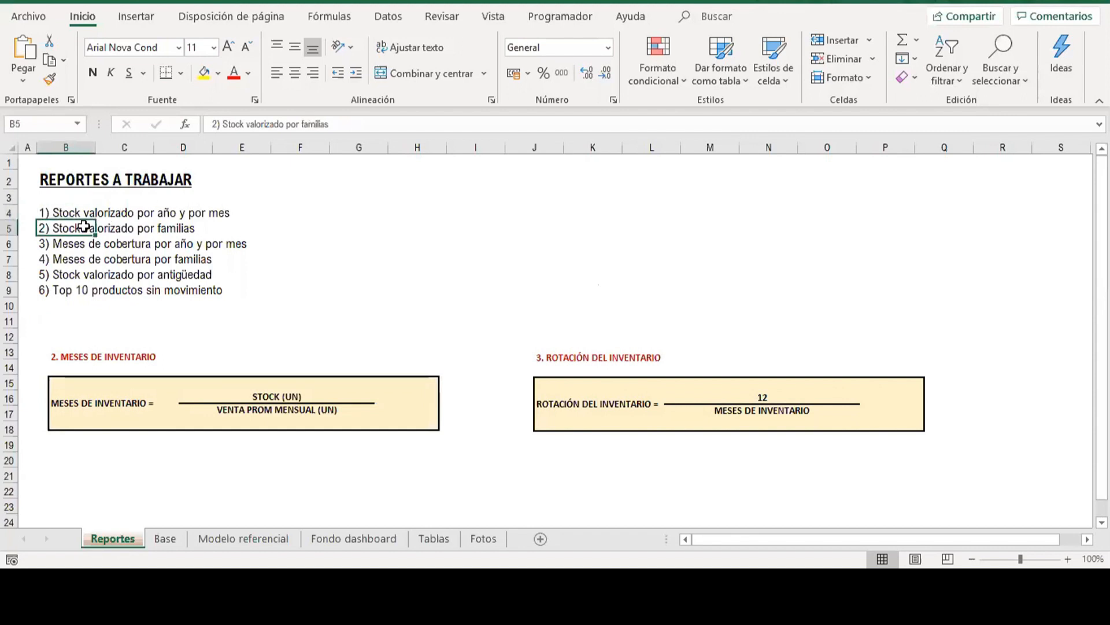
{"action": "left_click", "coordinate": [70, 243]}
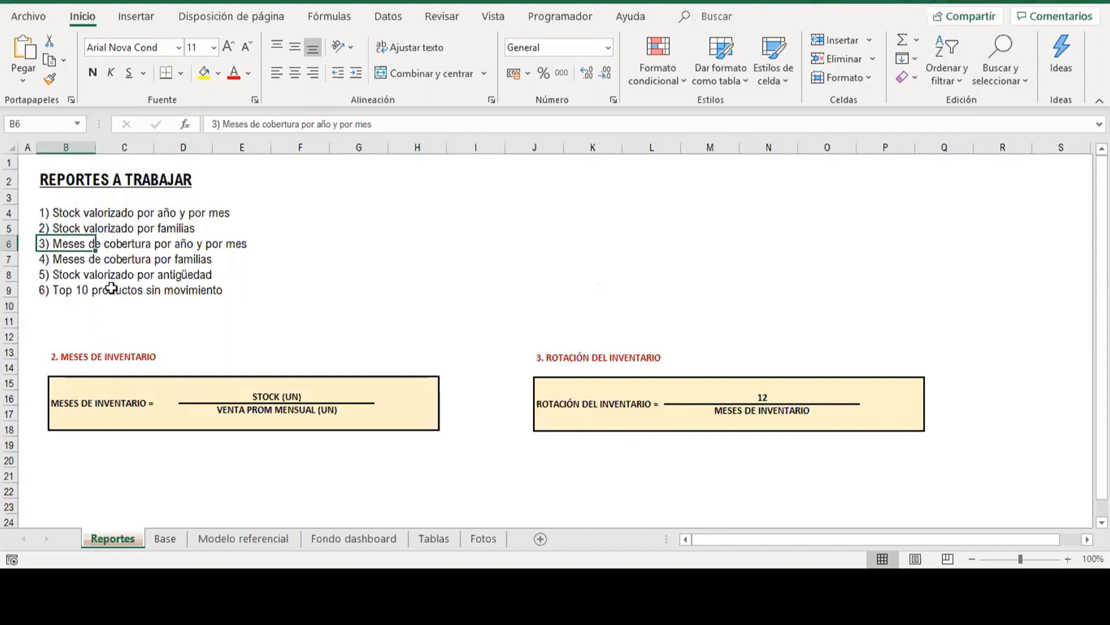
{"action": "left_click", "coordinate": [74, 258]}
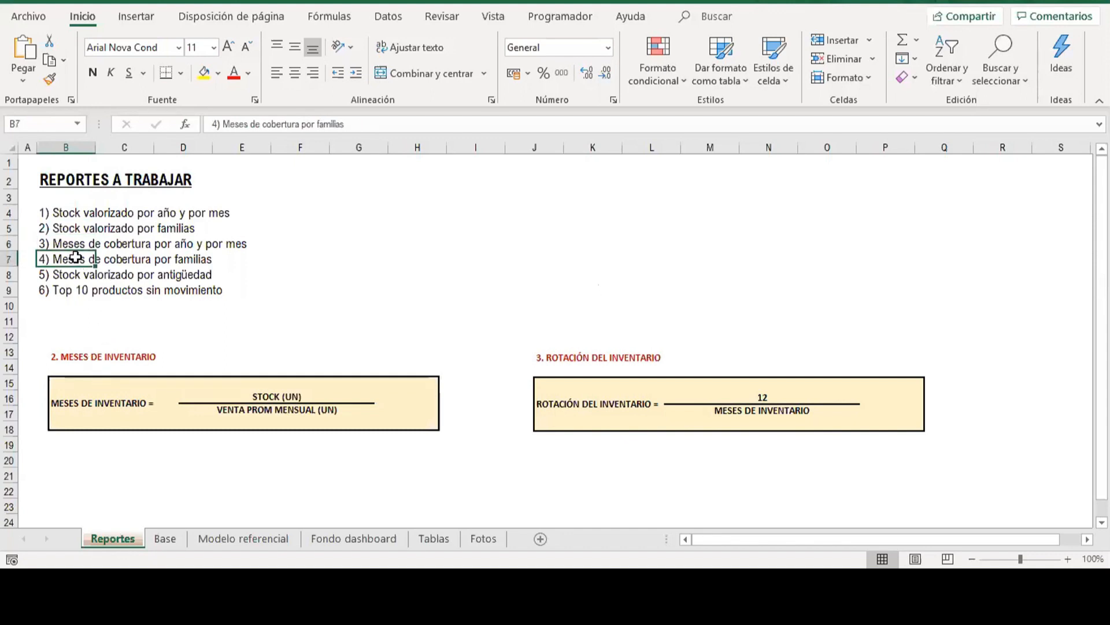
{"action": "left_click", "coordinate": [63, 271]}
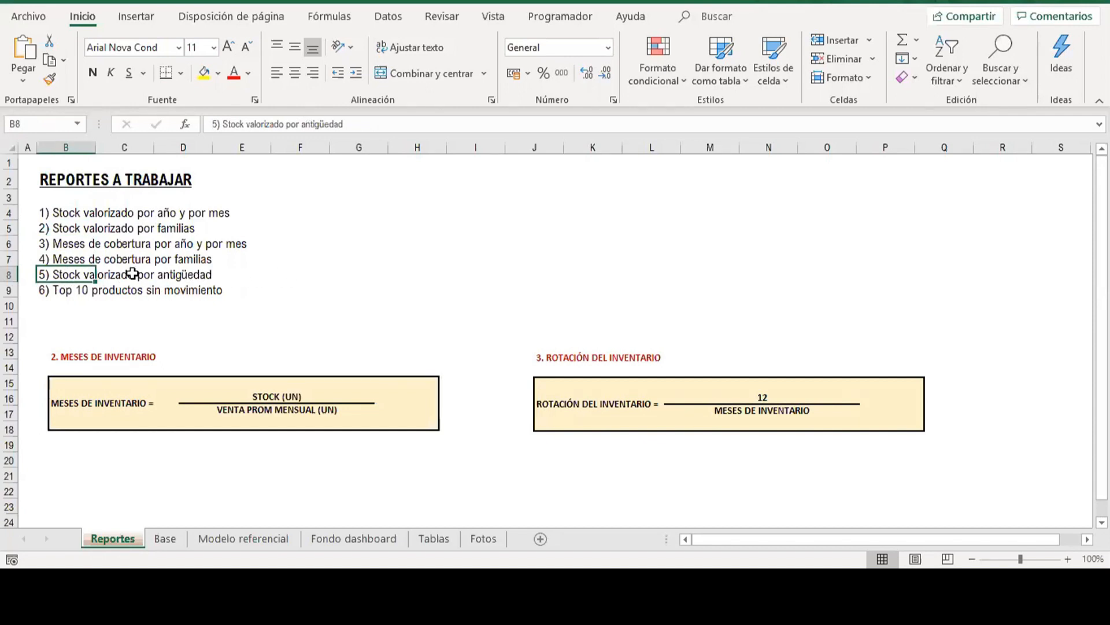
{"action": "left_click", "coordinate": [59, 290]}
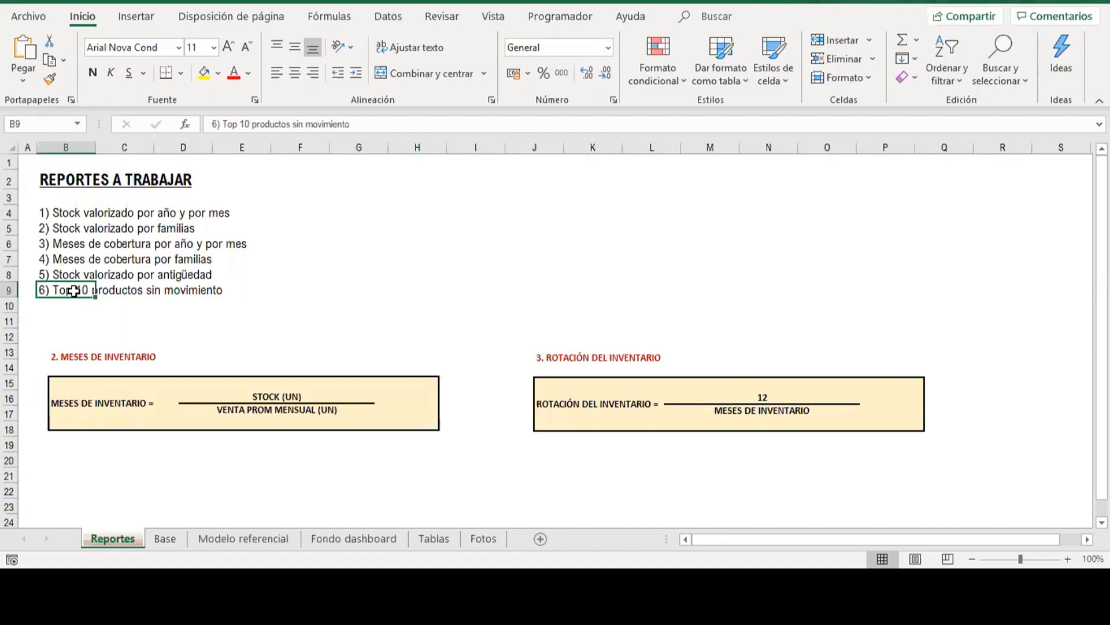
{"action": "left_click", "coordinate": [864, 402]}
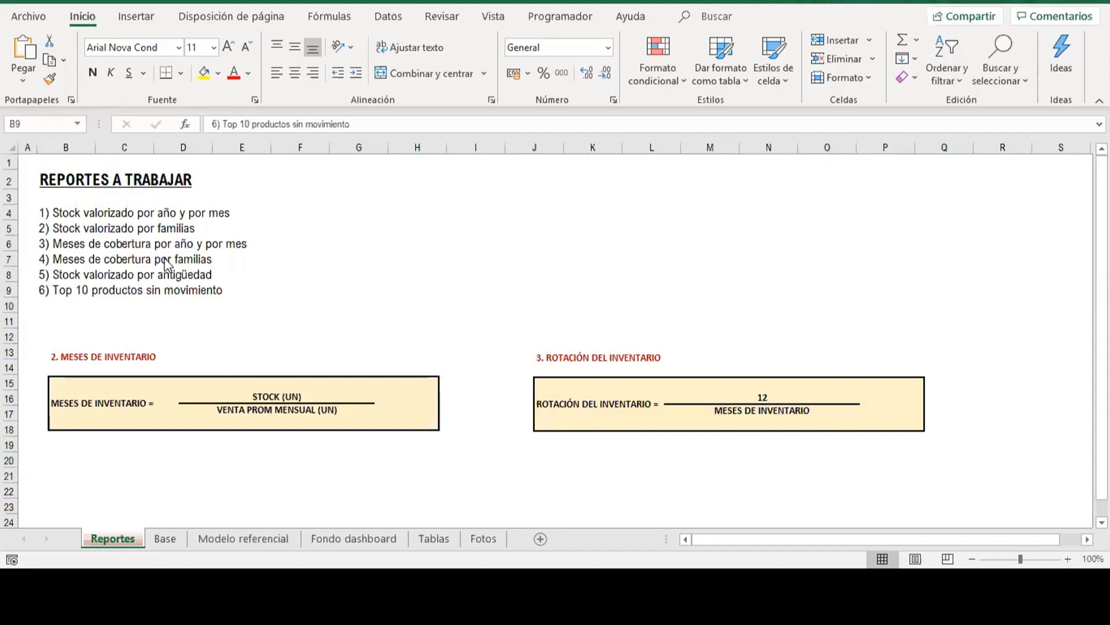
{"action": "left_click", "coordinate": [82, 216]}
{"action": "left_click_drag", "start_coordinate": [82, 216], "coordinate": [87, 287]}
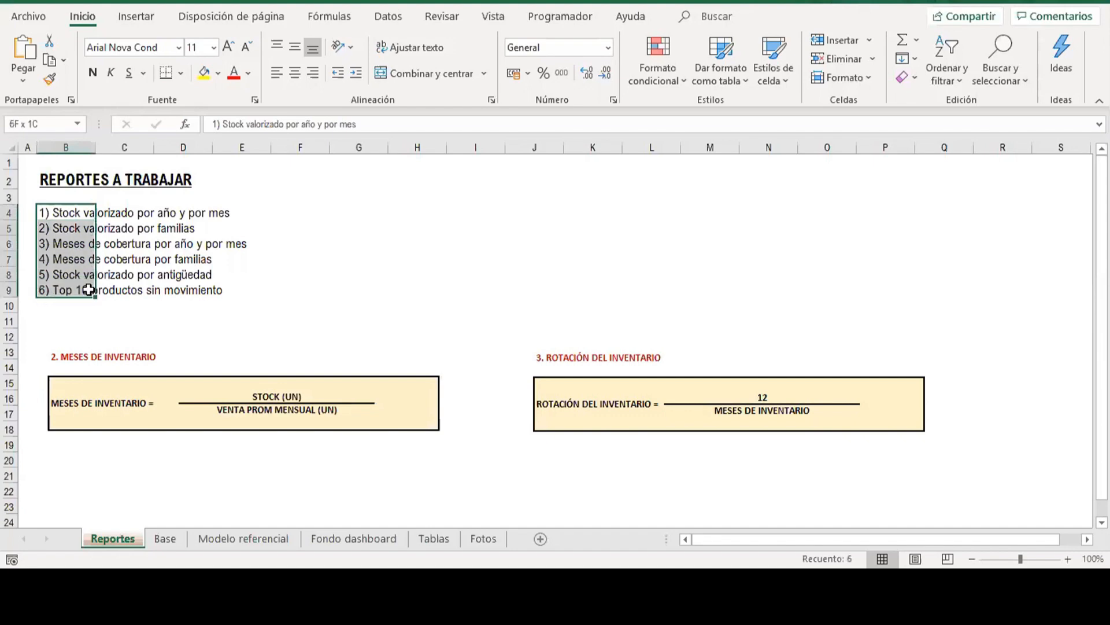
Open the Base sheet and examine its product code, description, family and unit of measure columns.
{"action": "left_click", "coordinate": [165, 536]}
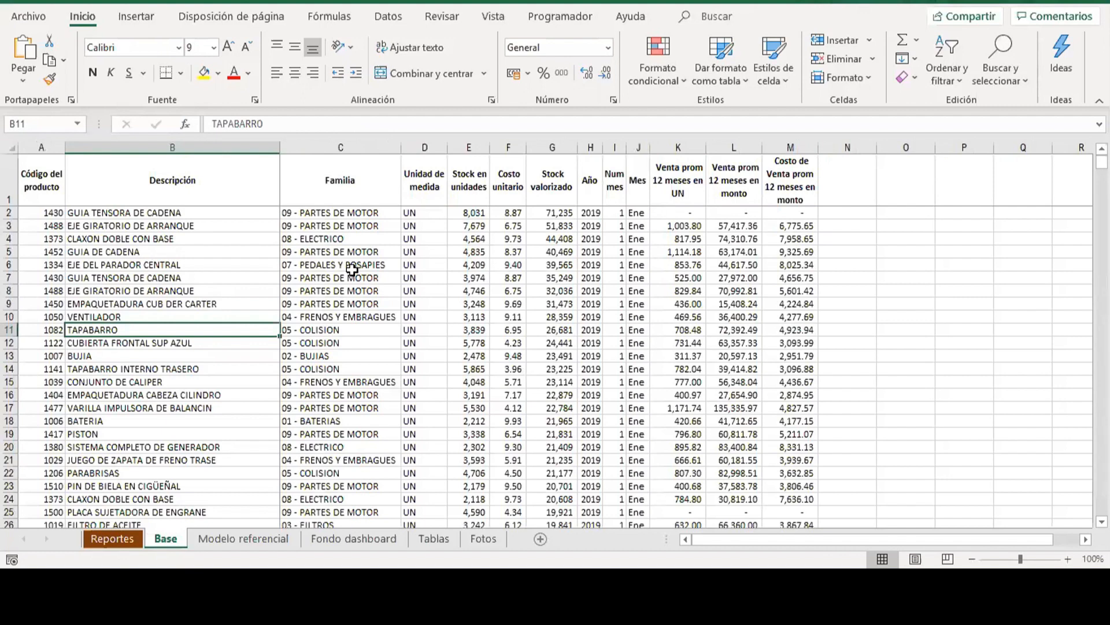
{"action": "left_click", "coordinate": [191, 226]}
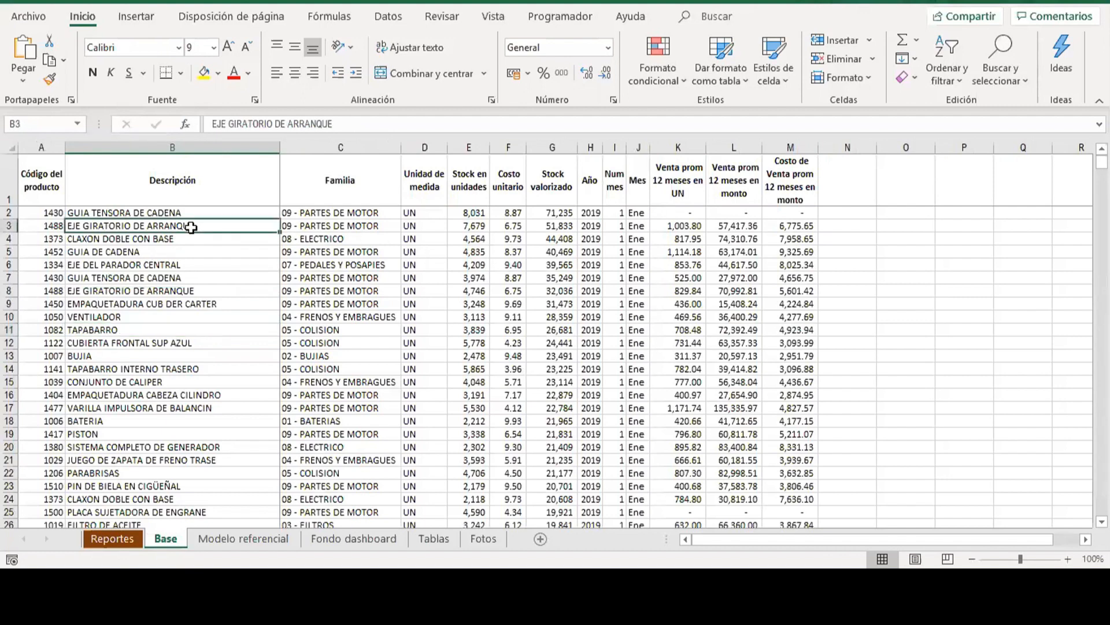
{"action": "key", "text": "Left"}
{"action": "key", "text": "Up"}
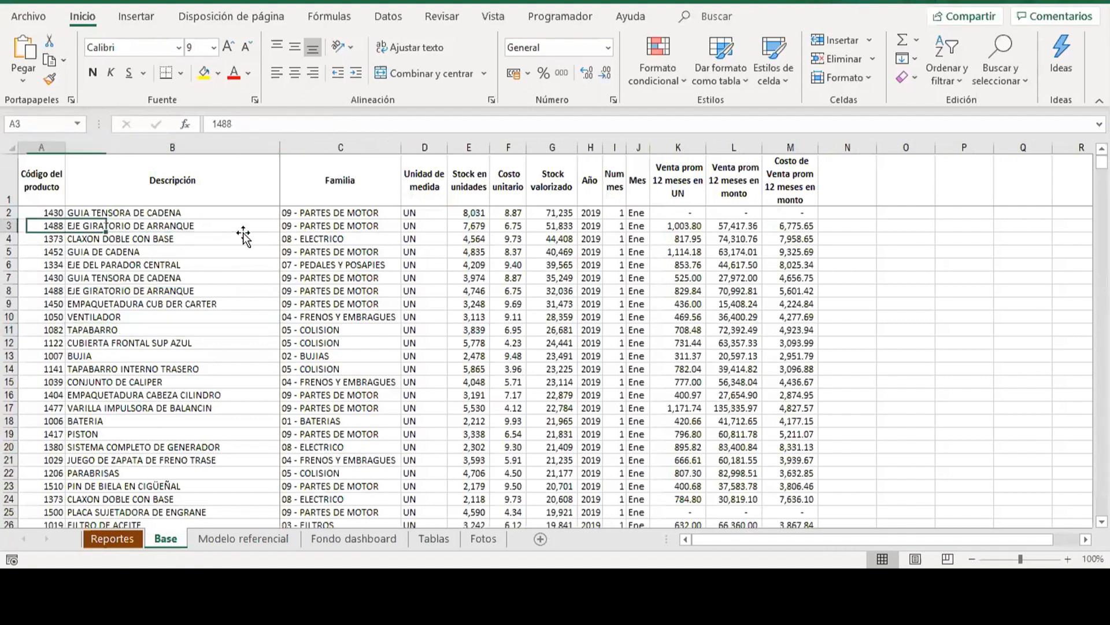
{"action": "key", "text": "Up"}
{"action": "key", "text": "Right"}
{"action": "key", "text": "Left"}
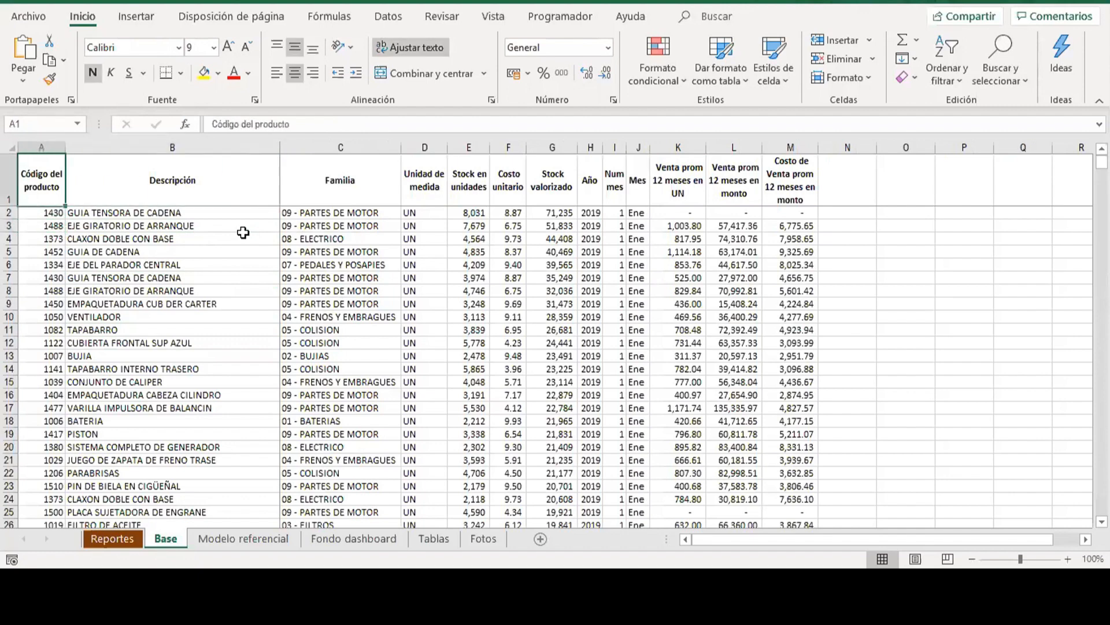
{"action": "key", "text": "Right"}
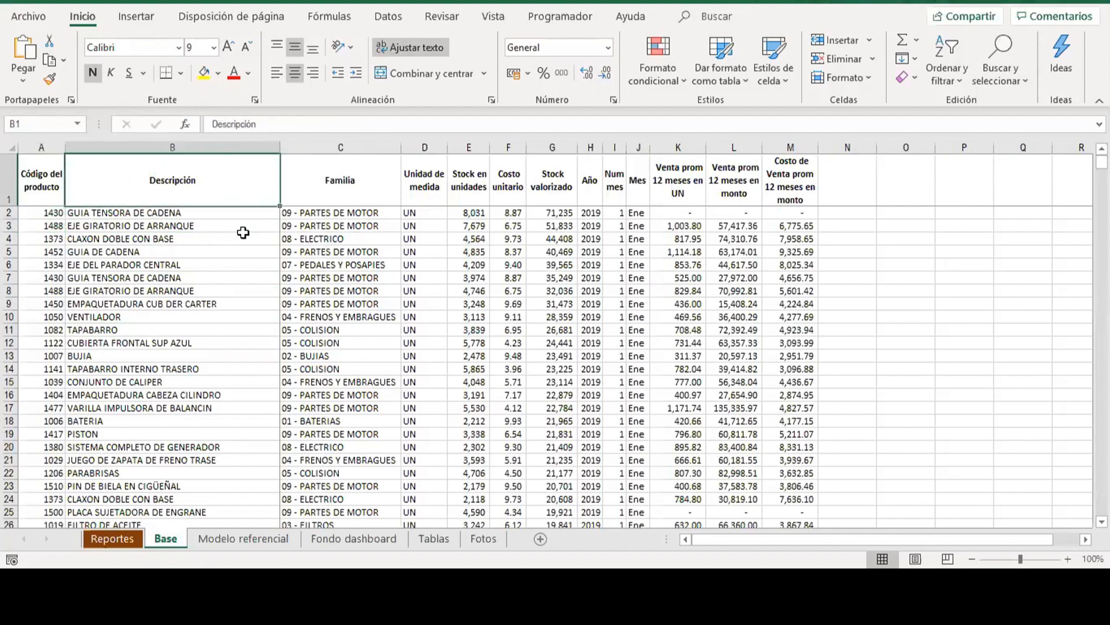
{"action": "key", "text": "Down"}
{"action": "key", "text": "Up"}
{"action": "key", "text": "Right"}
{"action": "key", "text": "Right"}
Examine the stock in units, unit cost, valued stock and year columns of the Base sheet.
{"action": "key", "text": "Right"}
{"action": "key", "text": "Right"}
{"action": "key", "text": "Left"}
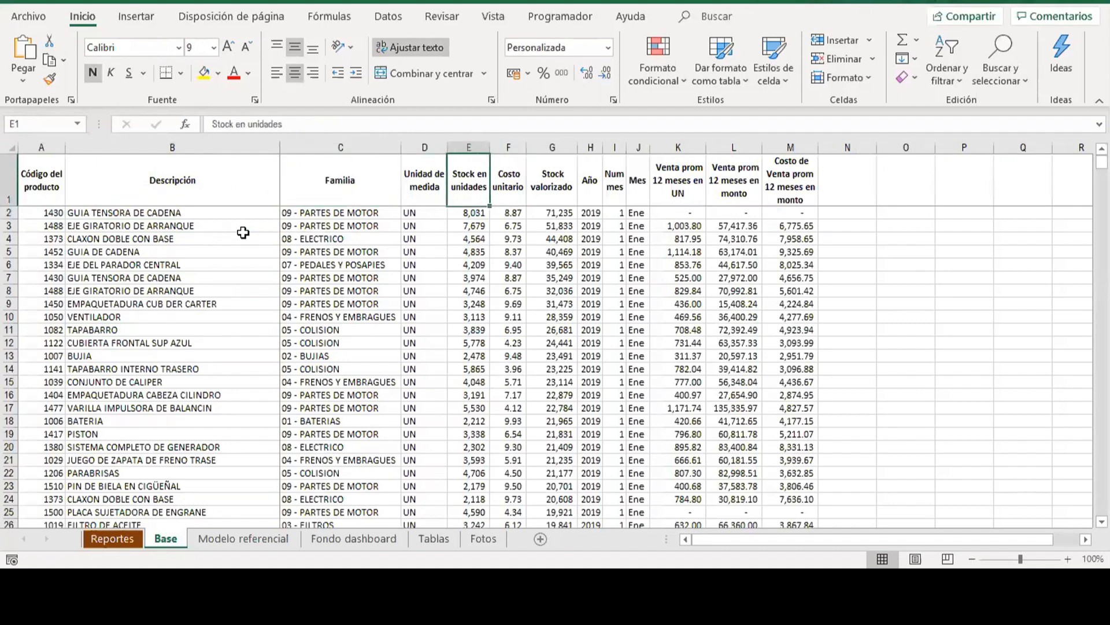
{"action": "key", "text": "Down"}
{"action": "key", "text": "Up"}
{"action": "key", "text": "Right"}
{"action": "key", "text": "Right"}
{"action": "key", "text": "Right"}
{"action": "key", "text": "Right"}
{"action": "key", "text": "Right"}
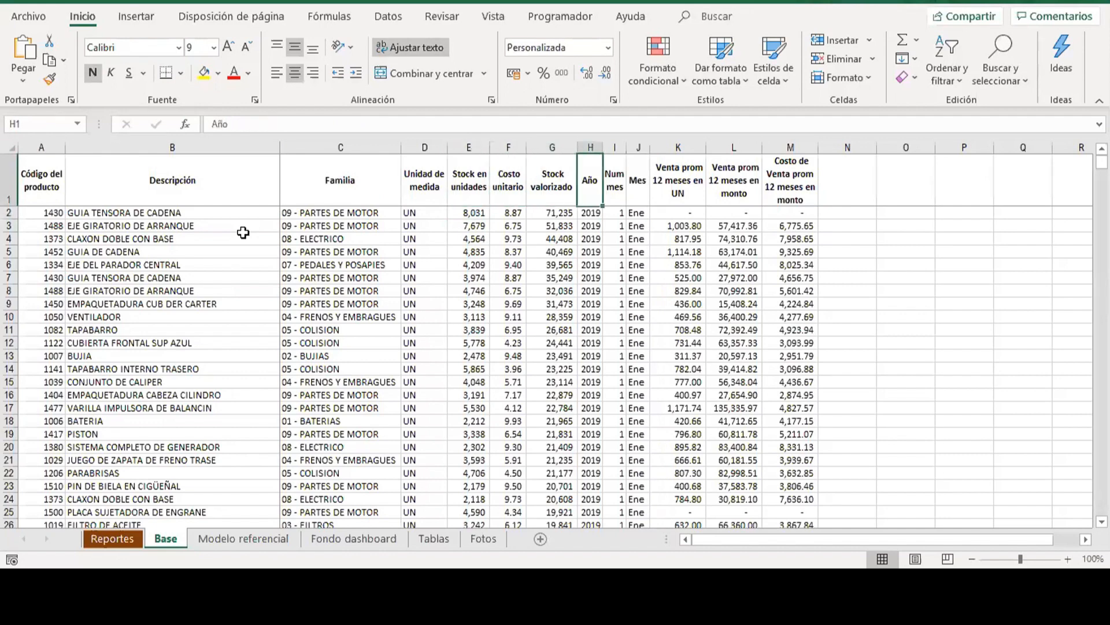
{"action": "key", "text": "Down"}
{"action": "key", "text": "Left"}
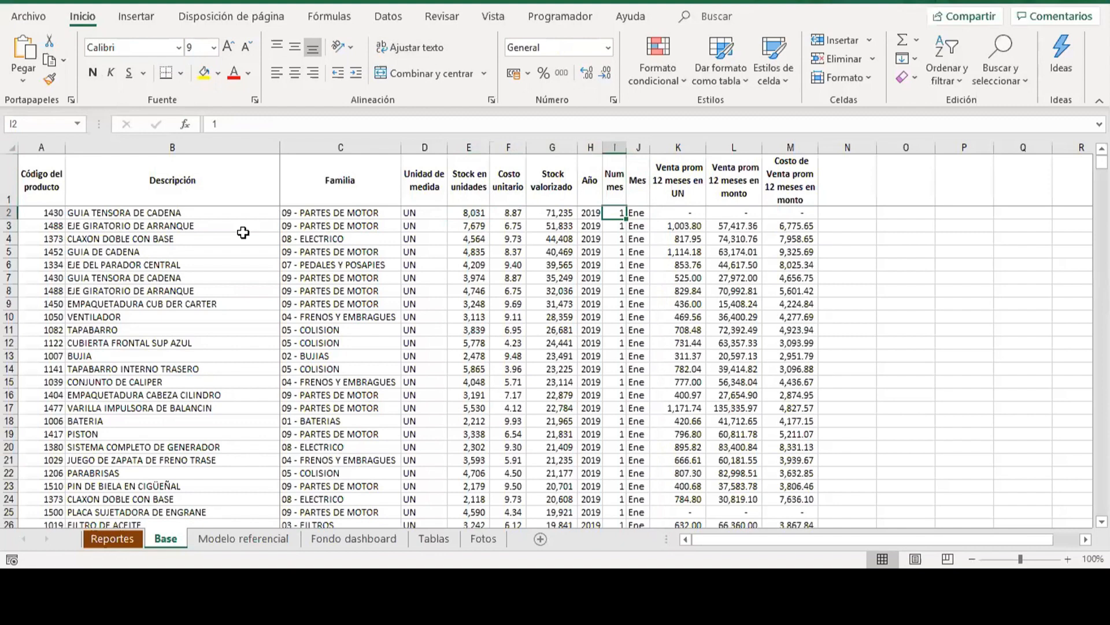
{"action": "key", "text": "Left"}
{"action": "key", "text": "Left"}
{"action": "key", "text": "Left"}
{"action": "key", "text": "Up"}
{"action": "key", "text": "Down"}
{"action": "key", "text": "Right"}
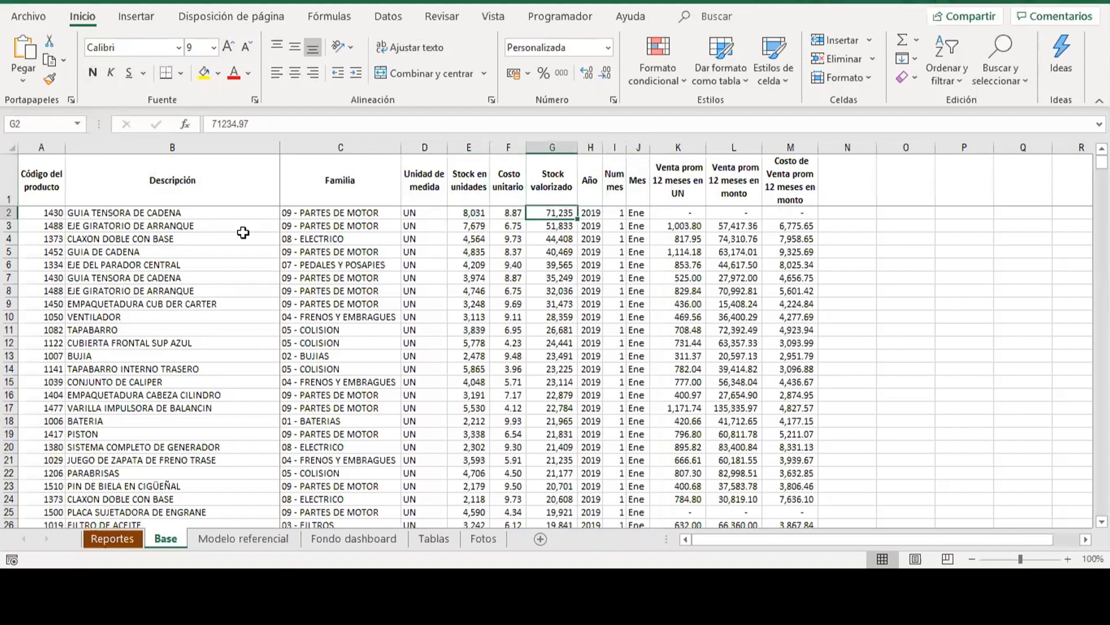
{"action": "key", "text": "Right"}
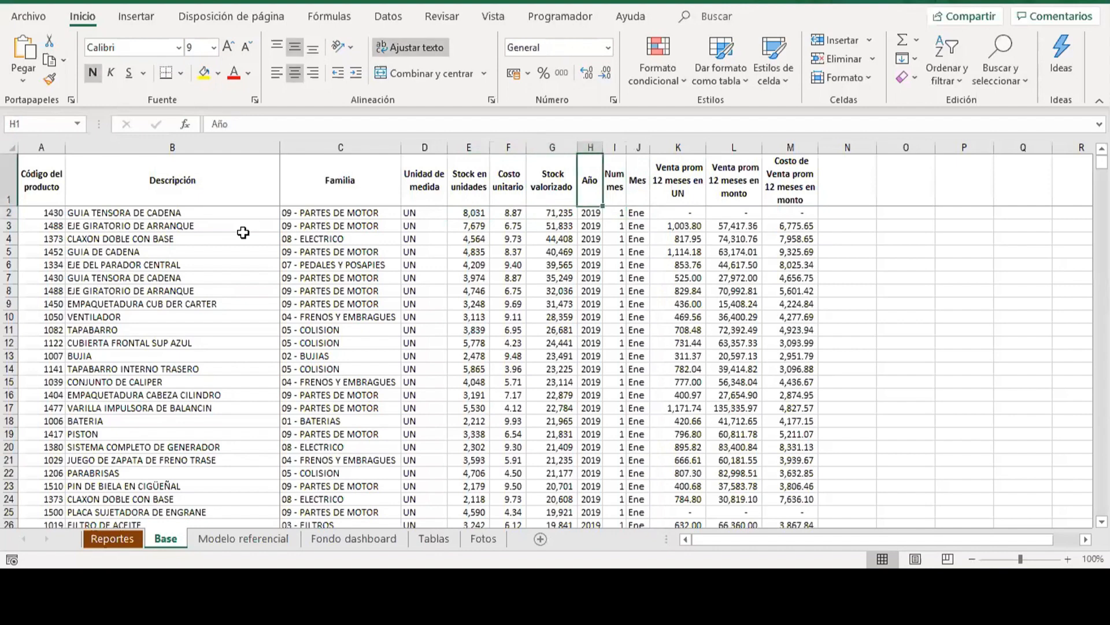
Examine the 12-month average sales columns in units and amount, and the average cost of sales column.
{"action": "key", "text": "Right"}
{"action": "key", "text": "Right"}
{"action": "key", "text": "Right"}
{"action": "key", "text": "Right"}
{"action": "key", "text": "Right"}
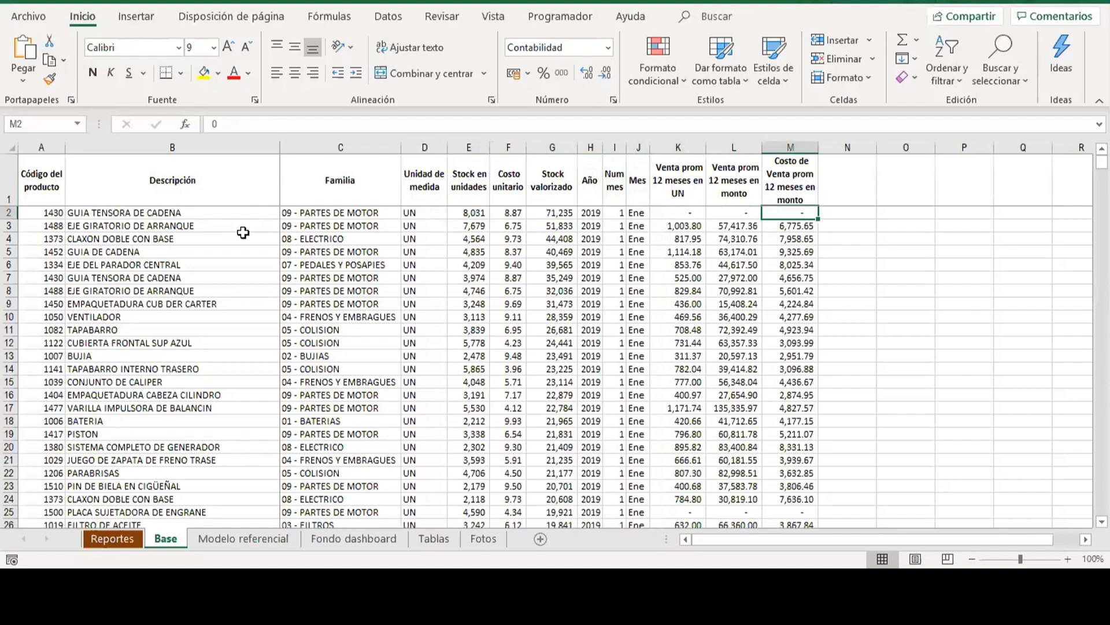
{"action": "key", "text": "Left"}
{"action": "key", "text": "Left"}
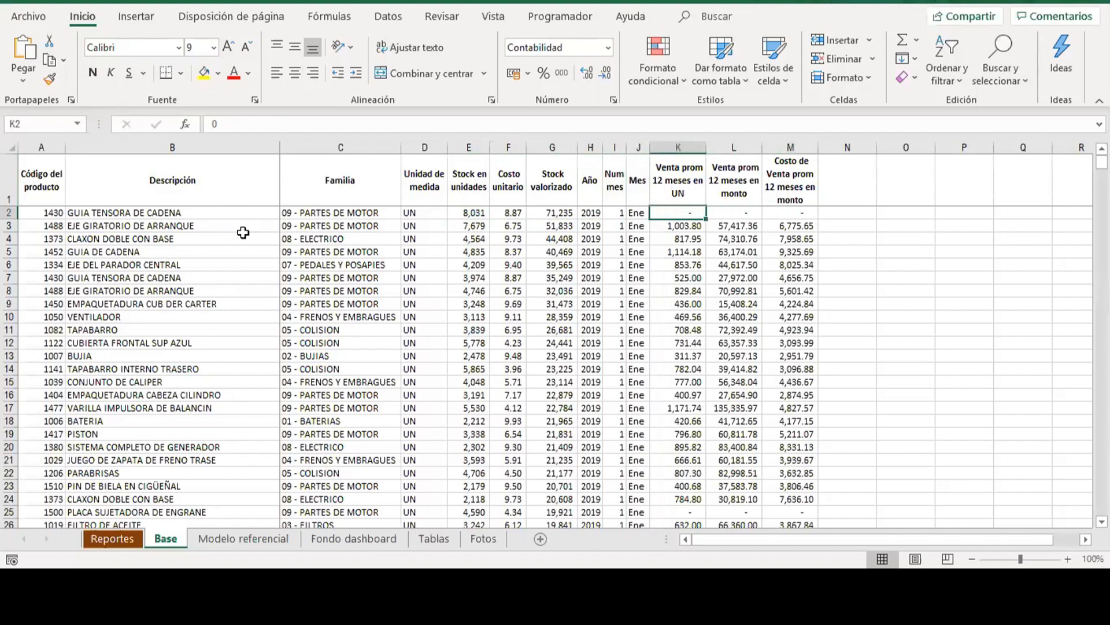
{"action": "key", "text": "Up"}
{"action": "key", "text": "Down"}
{"action": "key", "text": "Down"}
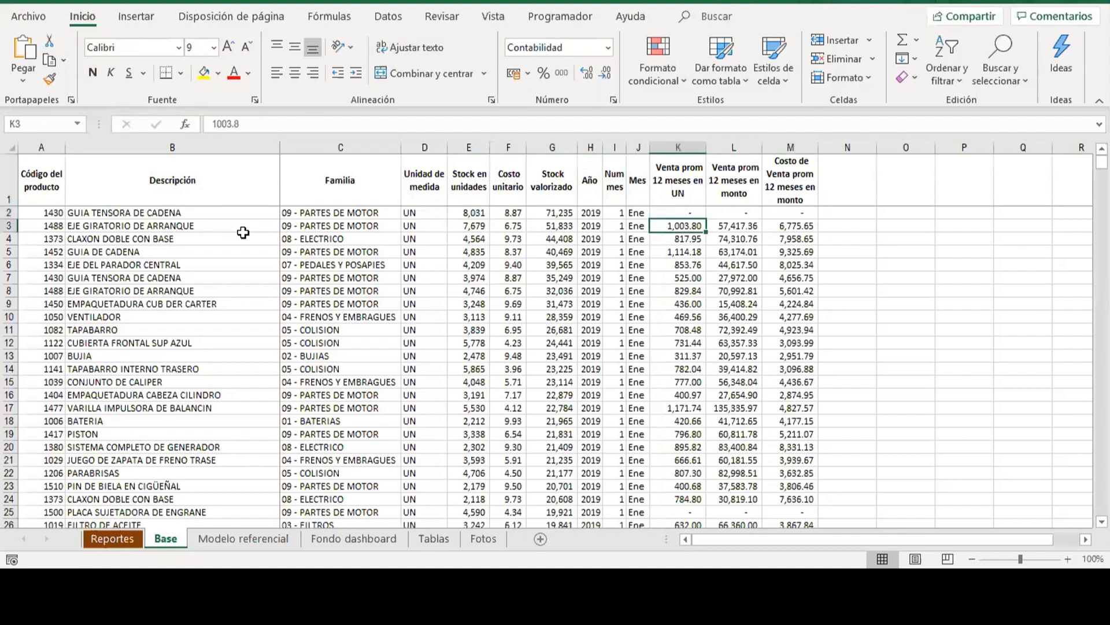
{"action": "key", "text": "Right"}
{"action": "key", "text": "Up"}
{"action": "key", "text": "Up"}
{"action": "key", "text": "Down"}
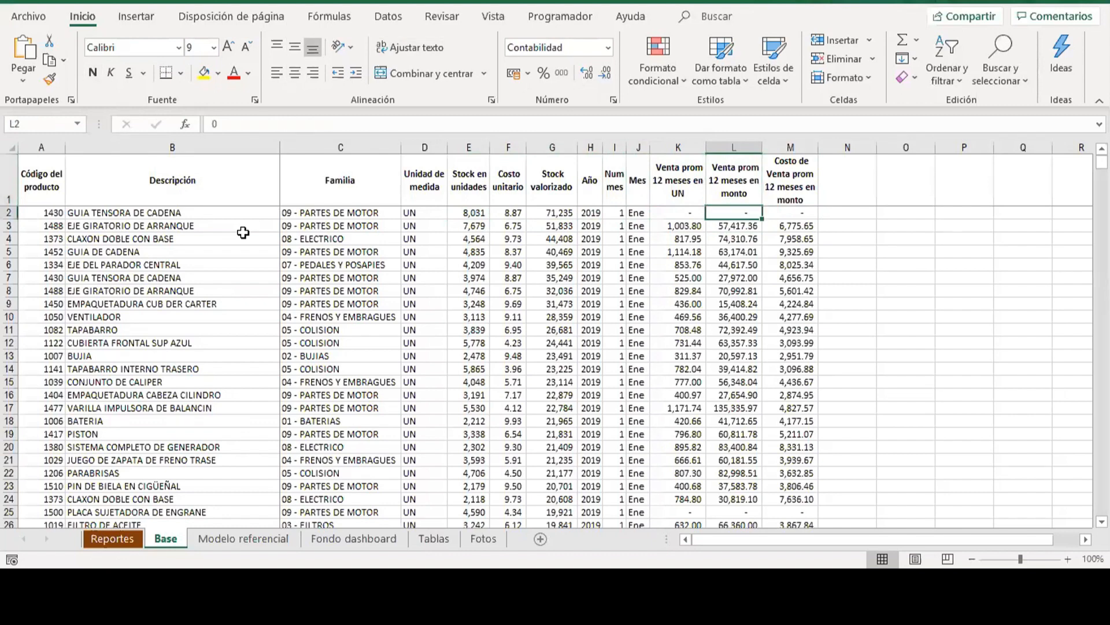
{"action": "key", "text": "Up"}
{"action": "key", "text": "Down"}
{"action": "key", "text": "Up"}
{"action": "key", "text": "Down"}
{"action": "key", "text": "Down"}
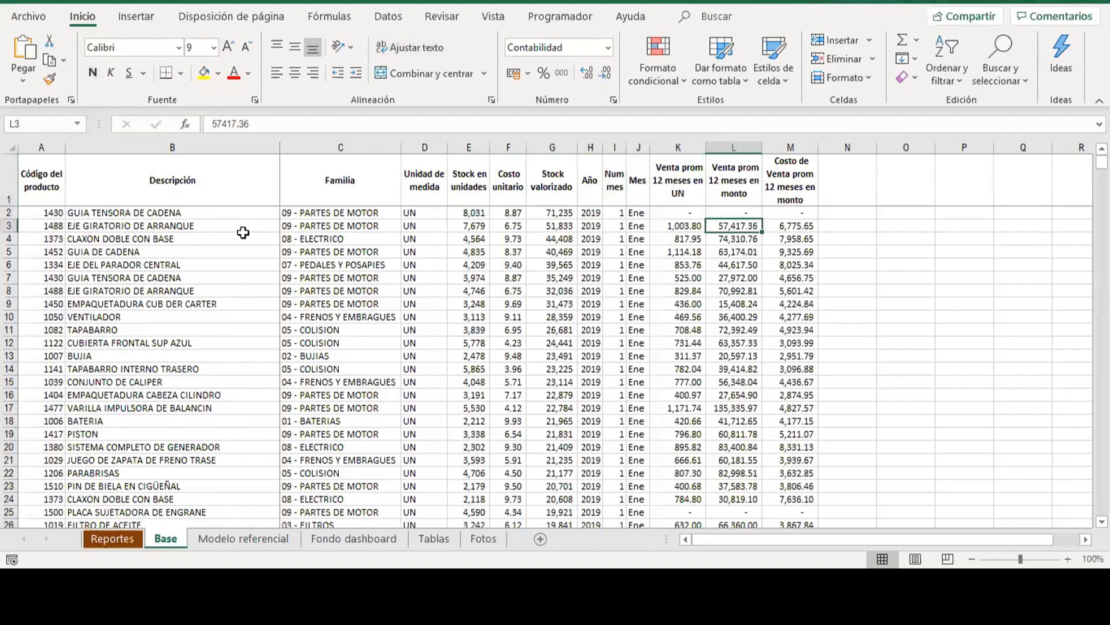
{"action": "key", "text": "Up"}
{"action": "key", "text": "Up"}
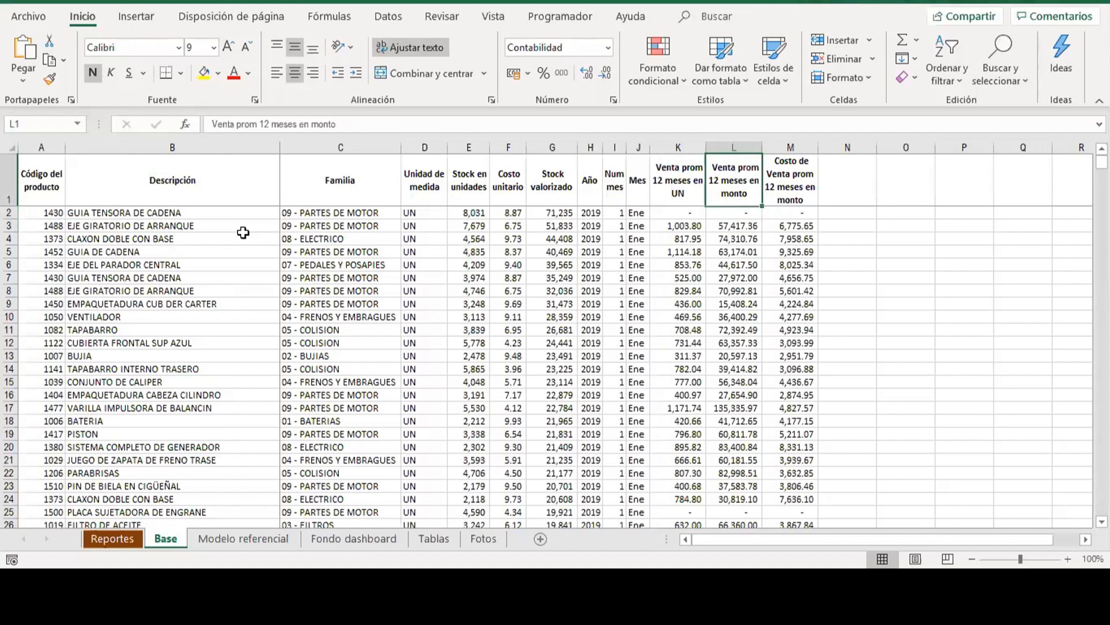
{"action": "key", "text": "Right"}
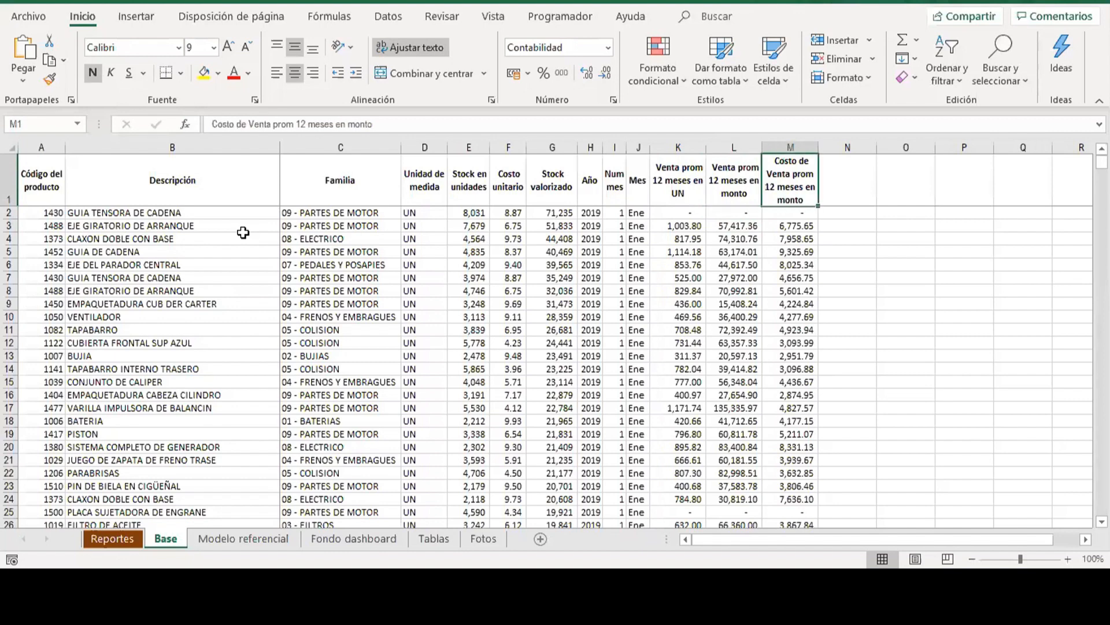
{"action": "key", "text": "Down"}
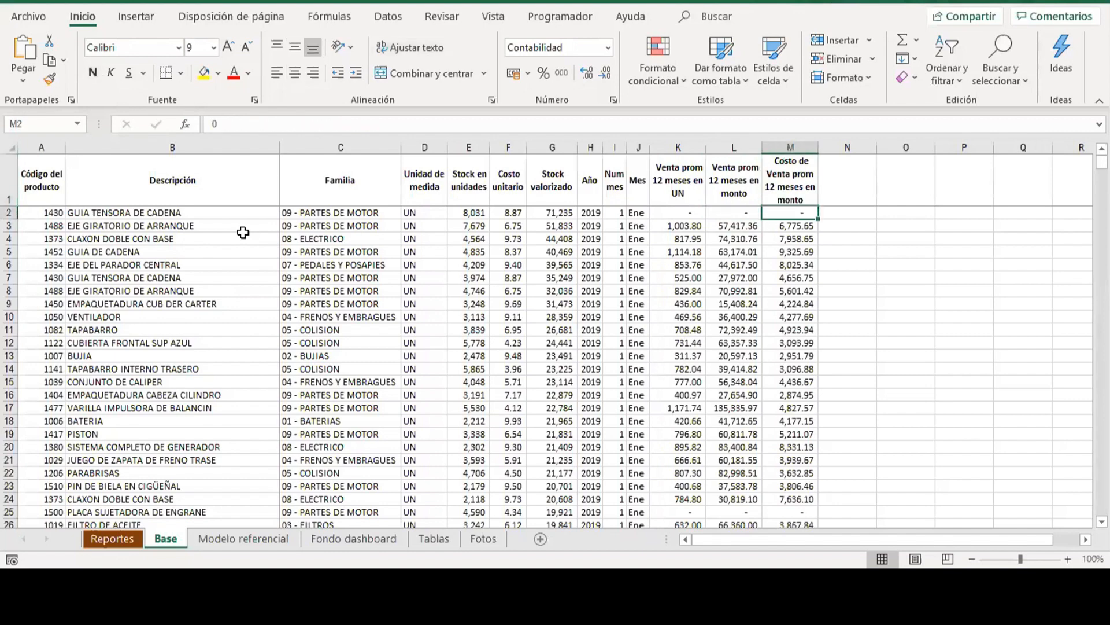
Compare the Stock en unidades figures with the product details in the first data rows.
{"action": "key", "text": "Up"}
{"action": "key", "text": "Left"}
{"action": "key", "text": "Left"}
{"action": "key", "text": "Left"}
{"action": "key", "text": "Left"}
{"action": "key", "text": "Left"}
{"action": "key", "text": "Left"}
{"action": "key", "text": "Left"}
{"action": "key", "text": "Left"}
{"action": "key", "text": "Down"}
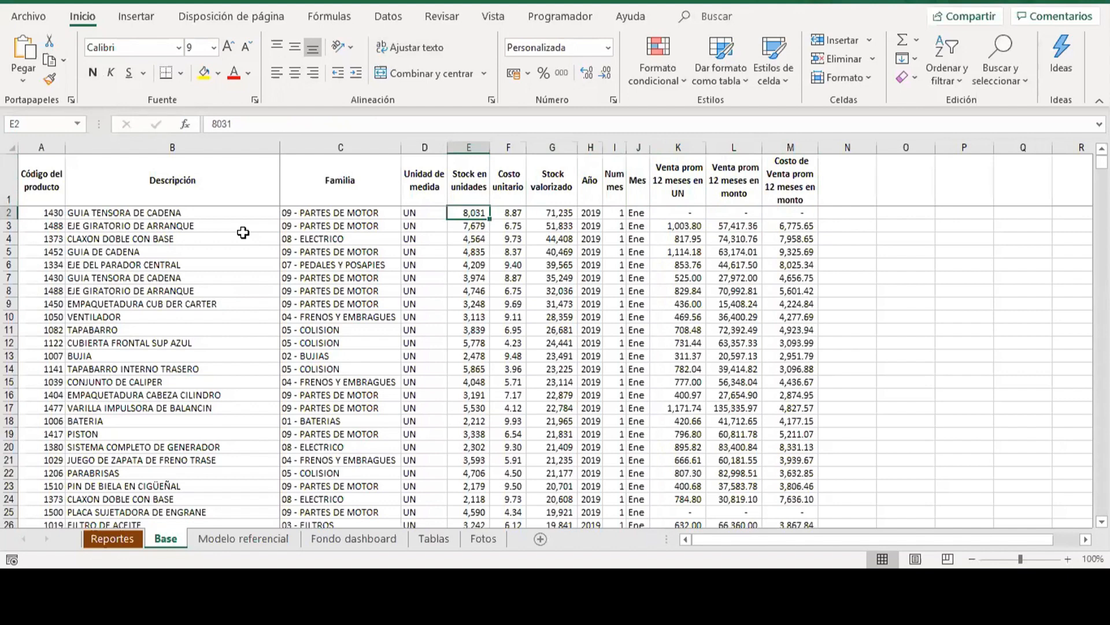
{"action": "key", "text": "Left"}
{"action": "key", "text": "Left"}
{"action": "key", "text": "Left"}
{"action": "key", "text": "Right"}
{"action": "key", "text": "Right"}
{"action": "key", "text": "Right"}
{"action": "key", "text": "Down"}
{"action": "key", "text": "Up"}
{"action": "key", "text": "Up"}
{"action": "key", "text": "Down"}
{"action": "key", "text": "Down"}
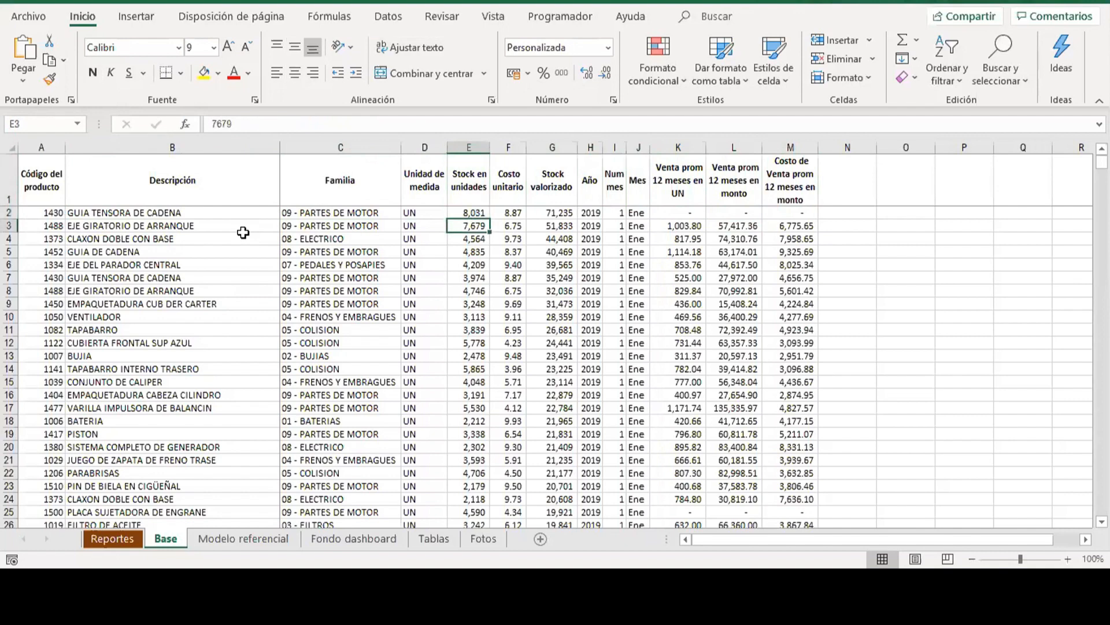
Check the Unidad de medida header and its first entries, and the first product's description.
{"action": "key", "text": "Left"}
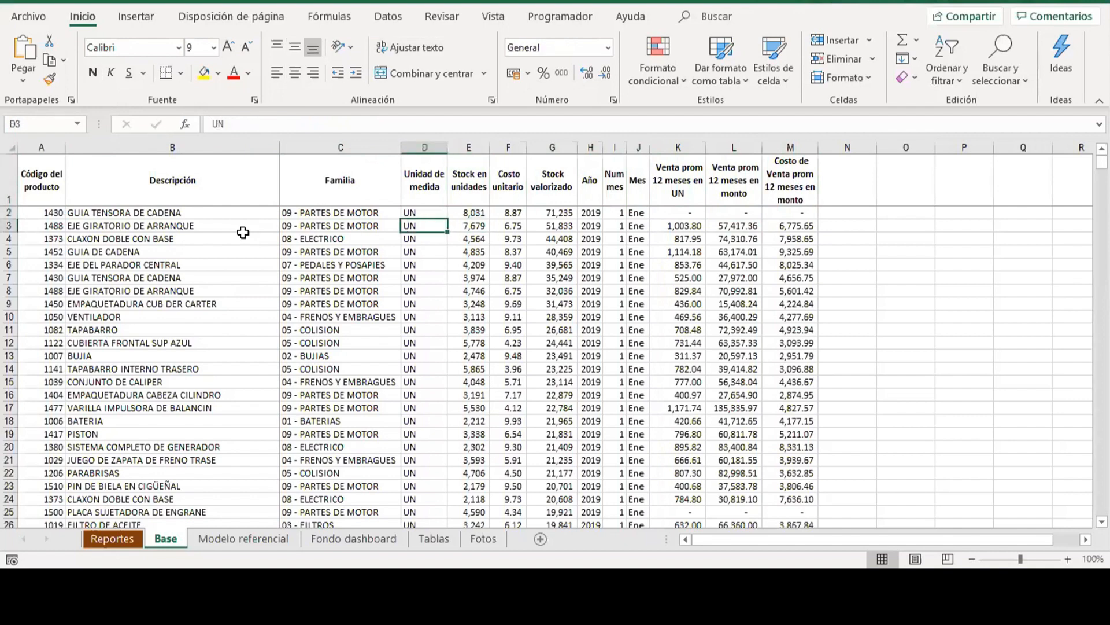
{"action": "key", "text": "Up"}
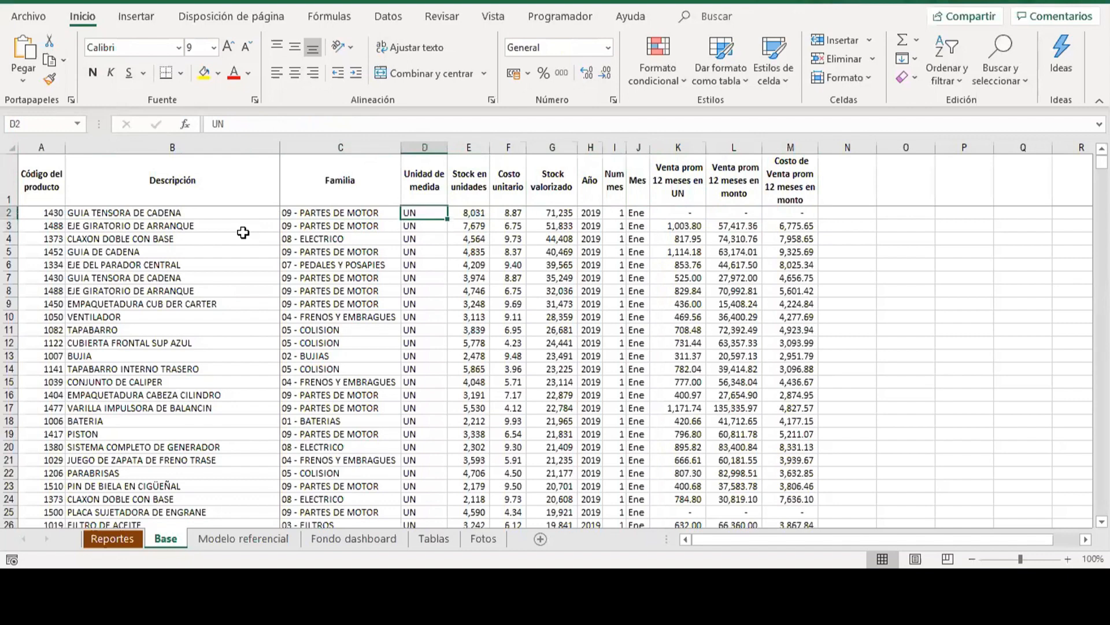
{"action": "key", "text": "Up"}
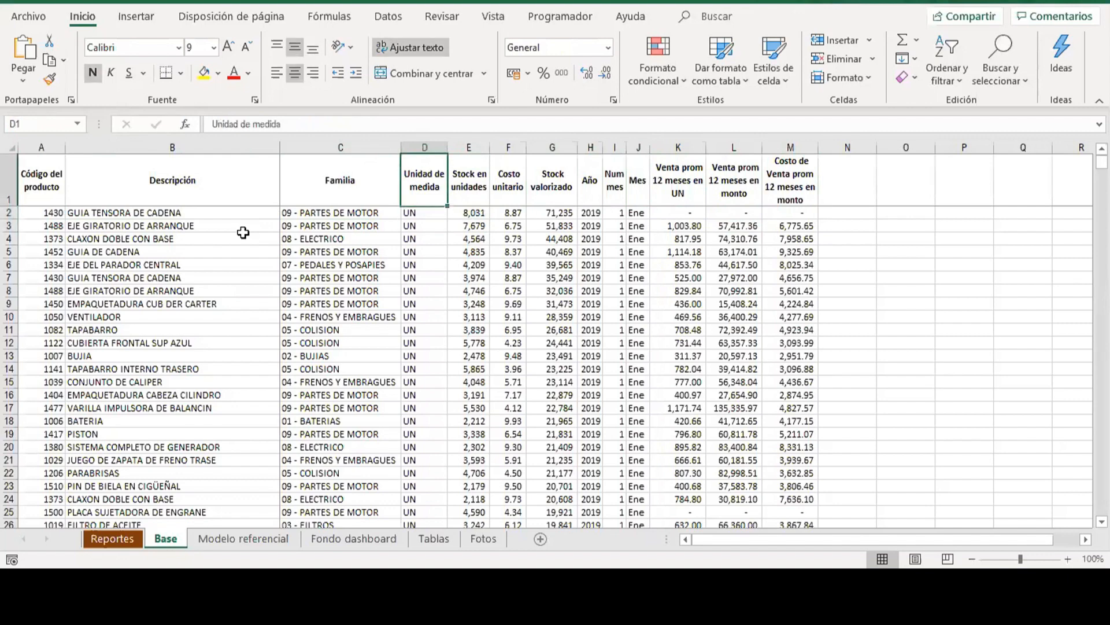
{"action": "key", "text": "Down"}
{"action": "key", "text": "Left"}
{"action": "key", "text": "Left"}
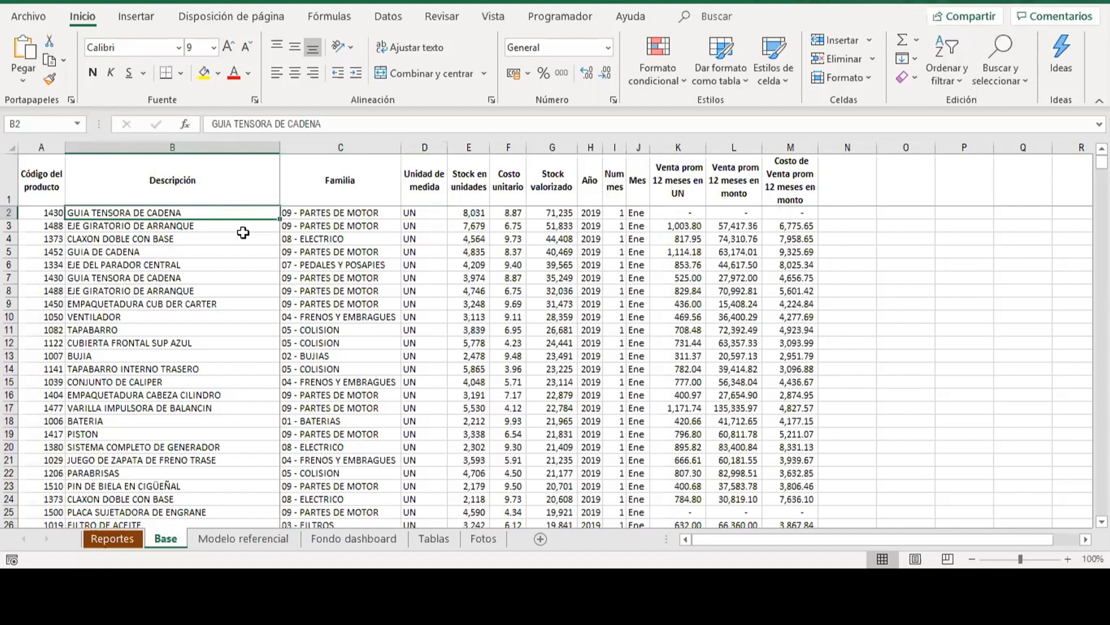
Review the Base headers from Descripción through Costo de Venta prom 12 meses en monto, and return to the Reportes sheet.
{"action": "key", "text": "Up"}
{"action": "key", "text": "Right"}
{"action": "key", "text": "Right"}
{"action": "key", "text": "Right"}
{"action": "key", "text": "Right"}
{"action": "key", "text": "Right"}
{"action": "key", "text": "Right"}
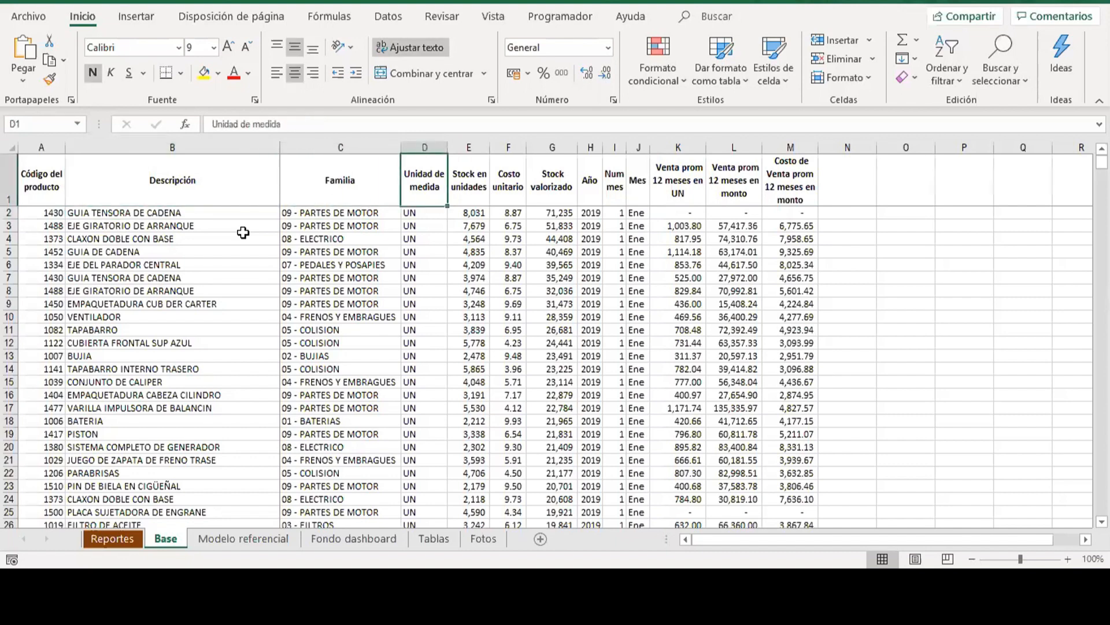
{"action": "key", "text": "Right"}
{"action": "key", "text": "Right"}
{"action": "key", "text": "Right"}
{"action": "key", "text": "Right"}
{"action": "key", "text": "Right"}
{"action": "key", "text": "Right"}
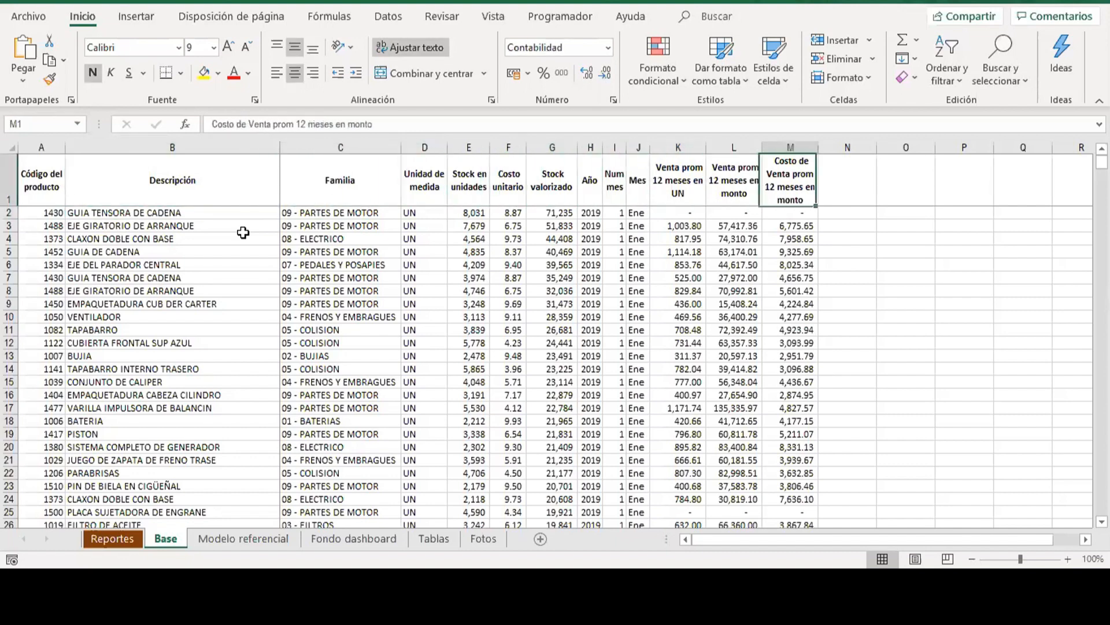
{"action": "key", "text": "Left"}
{"action": "key", "text": "Down"}
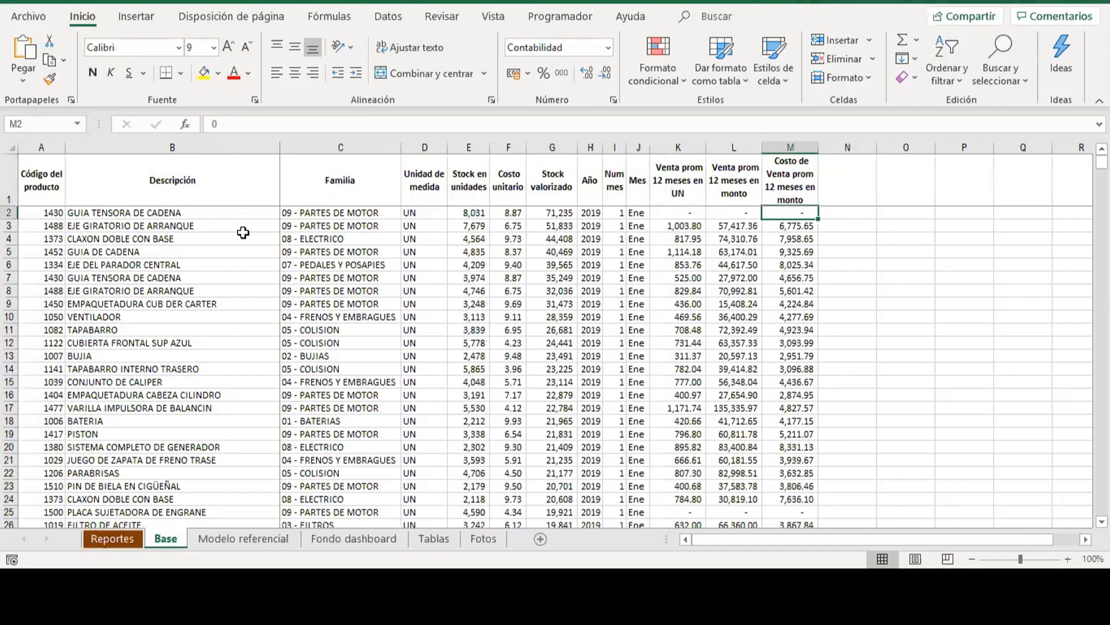
{"action": "left_click", "coordinate": [116, 543]}
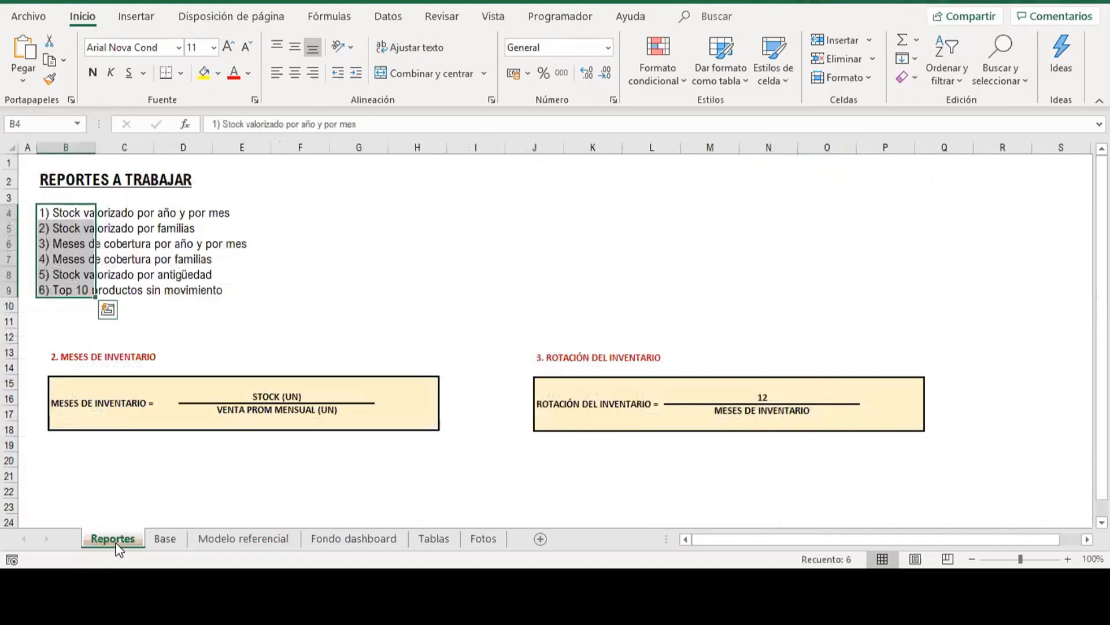
Examine the product records in the Base sheet from the first rows down to the last record, including the Familia column.
{"action": "left_click", "coordinate": [165, 538]}
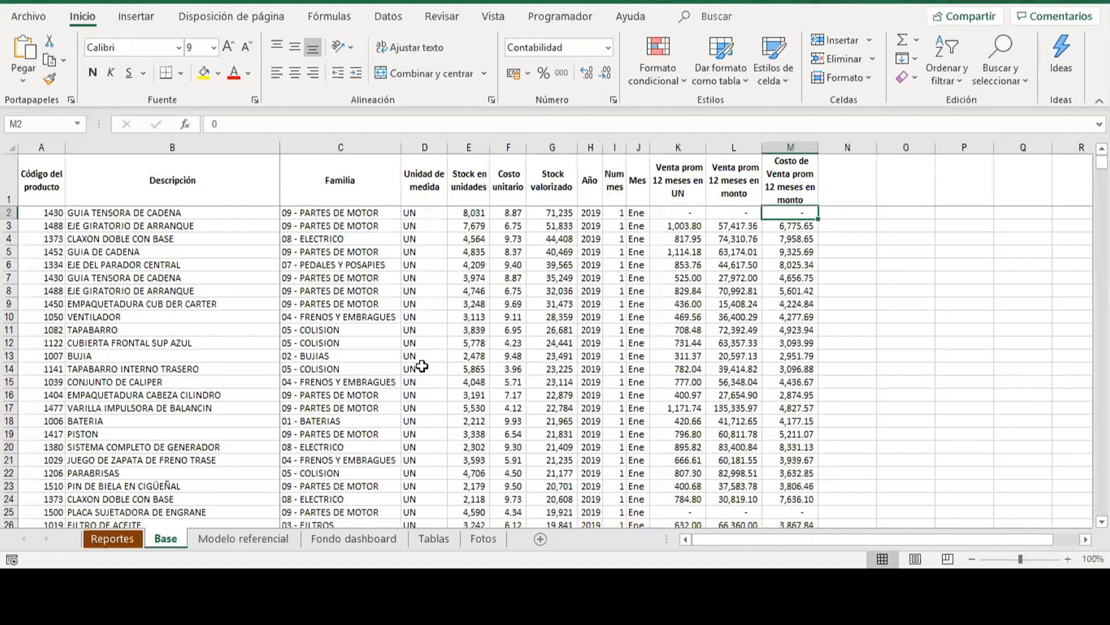
{"action": "left_click", "coordinate": [483, 263]}
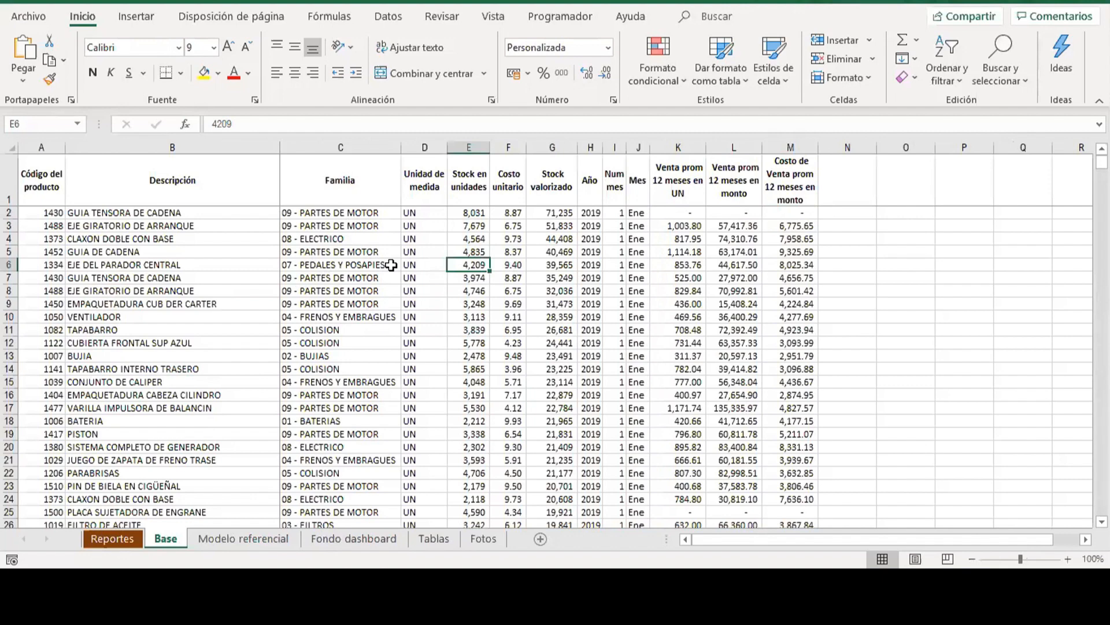
{"action": "left_click", "coordinate": [359, 302]}
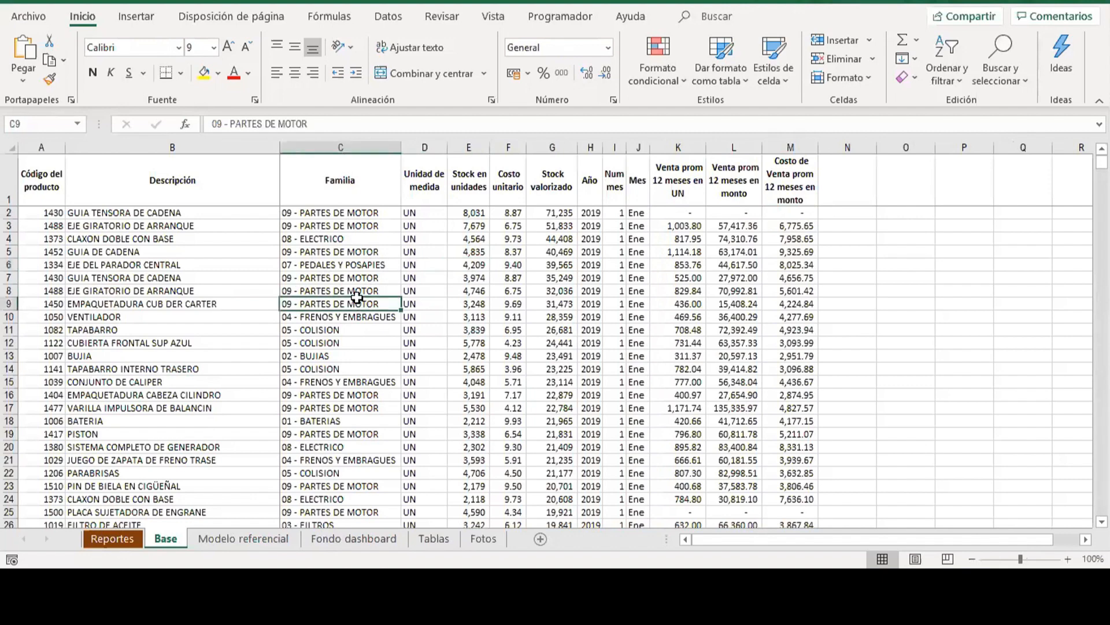
{"action": "key", "text": "ctrl+Down"}
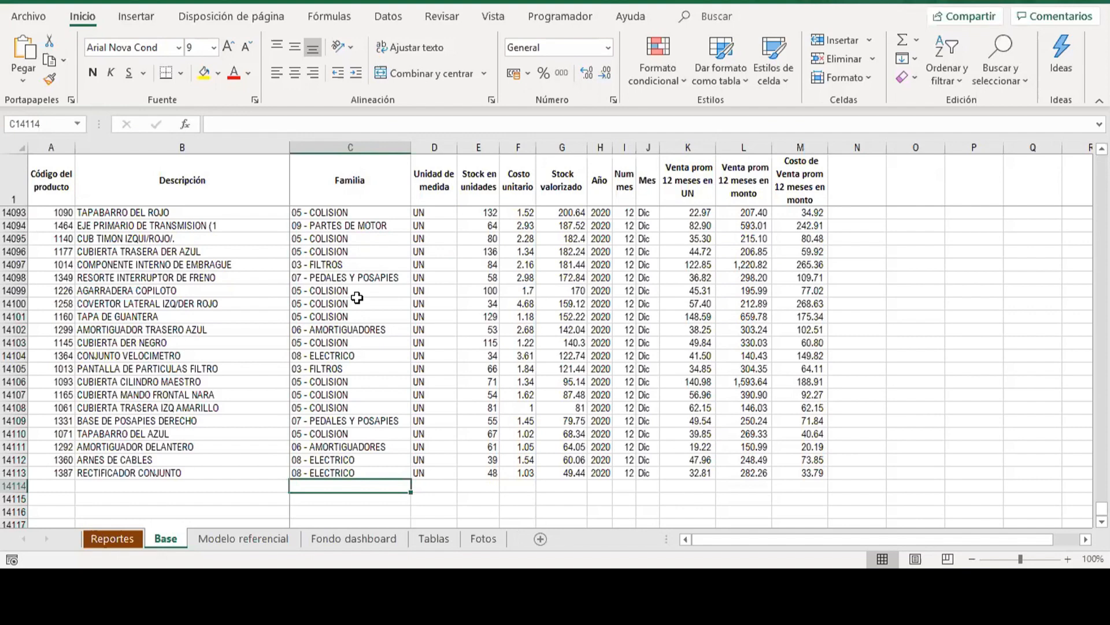
{"action": "key", "text": "Left"}
{"action": "key", "text": "Left"}
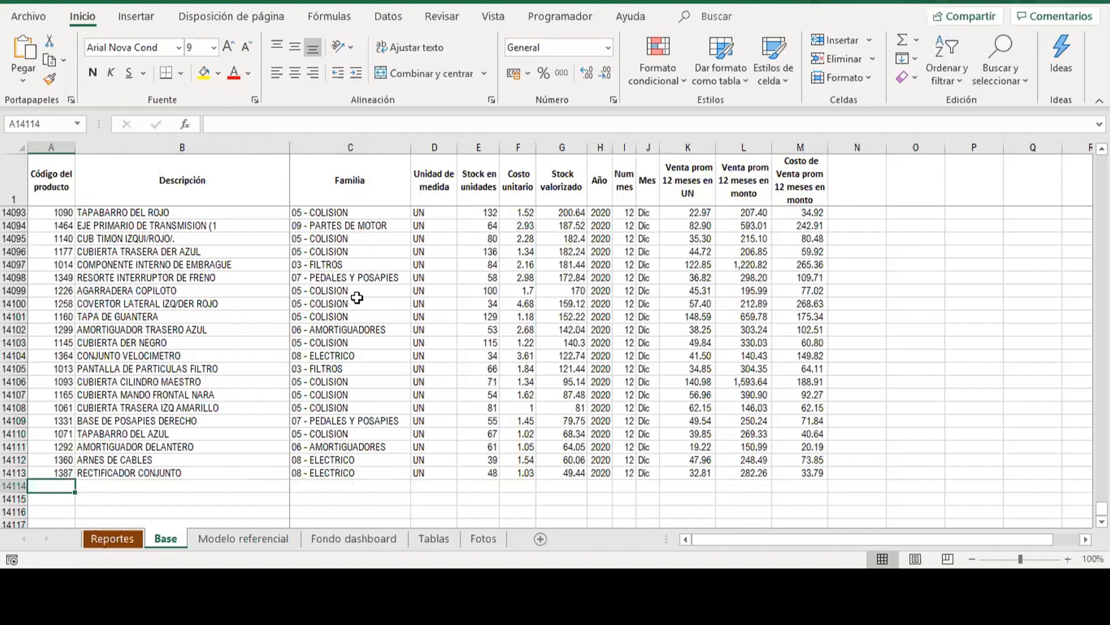
{"action": "key", "text": "Up"}
{"action": "key", "text": "Up"}
{"action": "key", "text": "Up"}
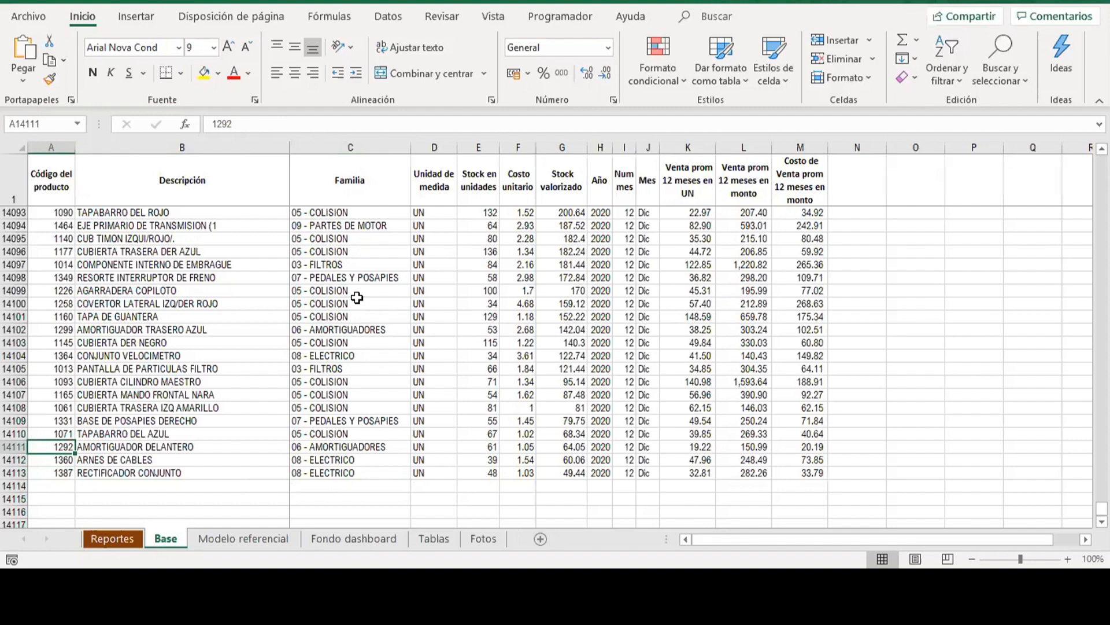
{"action": "left_click", "coordinate": [368, 266]}
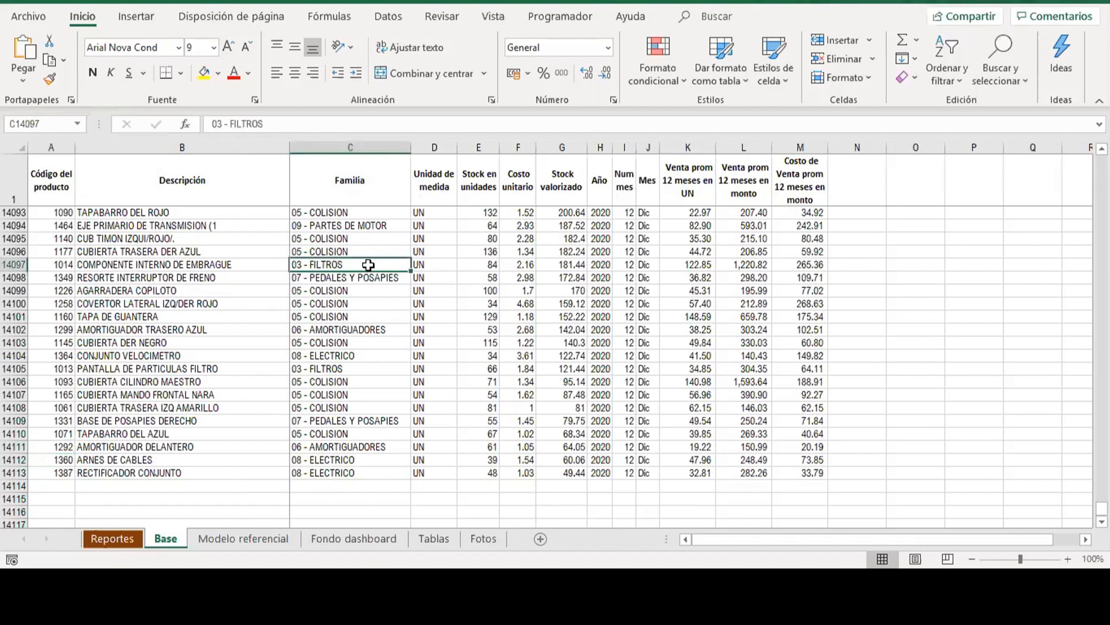
Convert the Base data range A1:M14113 into a table with headers.
{"action": "left_click", "coordinate": [225, 179]}
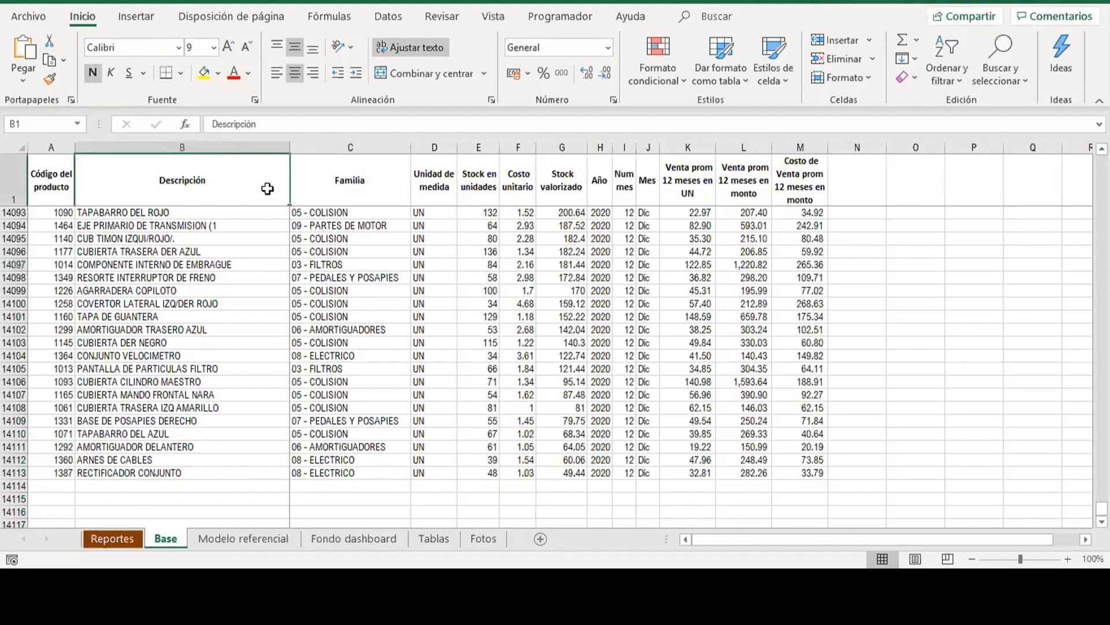
{"action": "key", "text": "Down"}
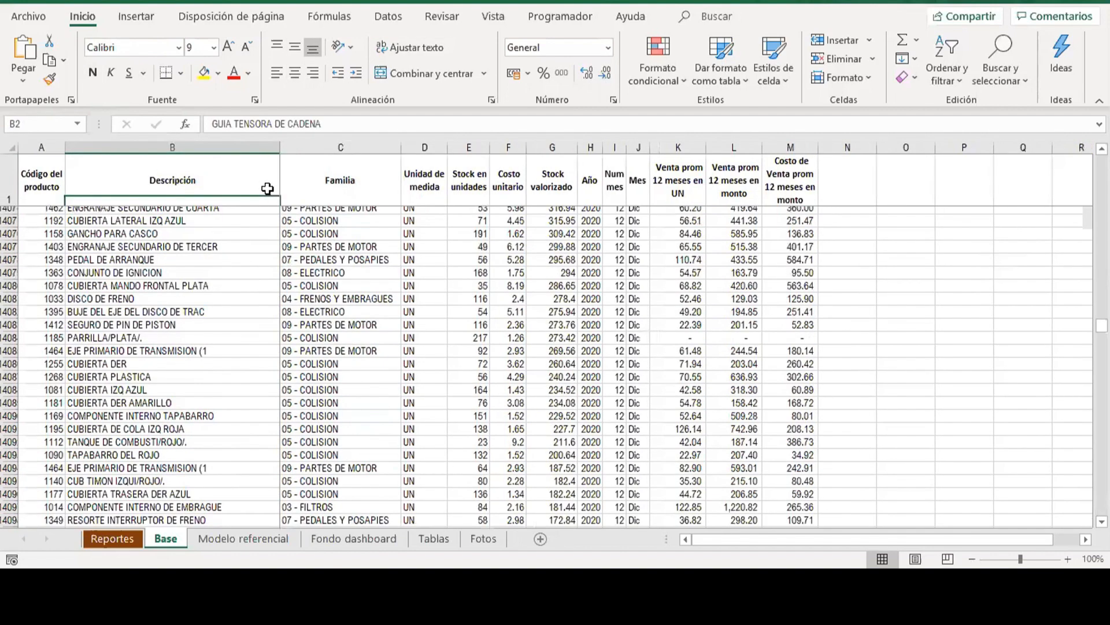
{"action": "key", "text": "Up"}
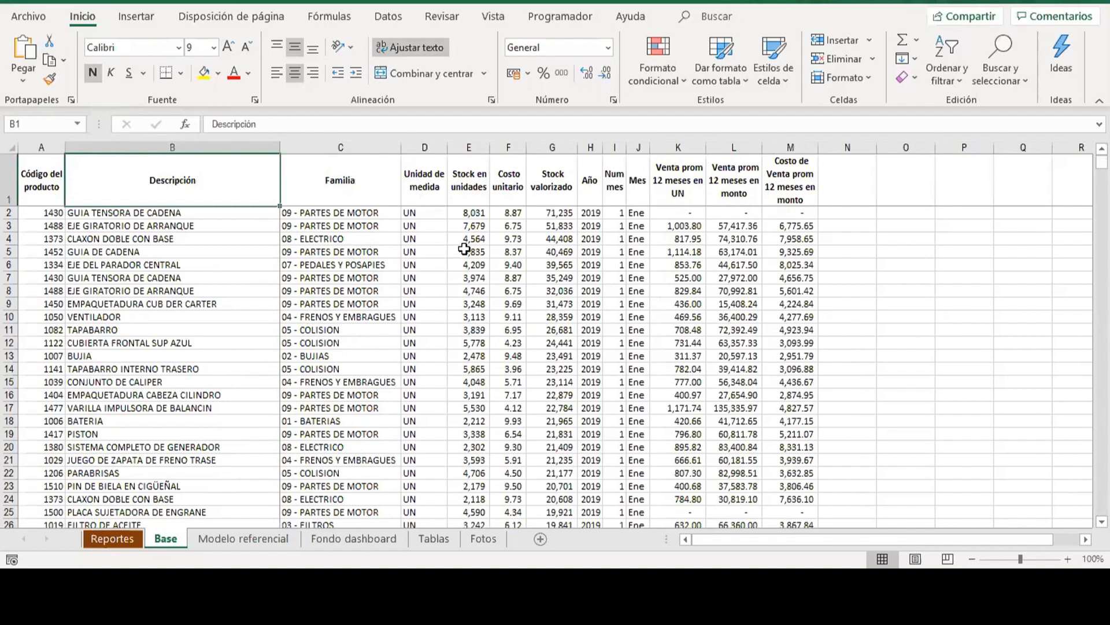
{"action": "left_click", "coordinate": [232, 242]}
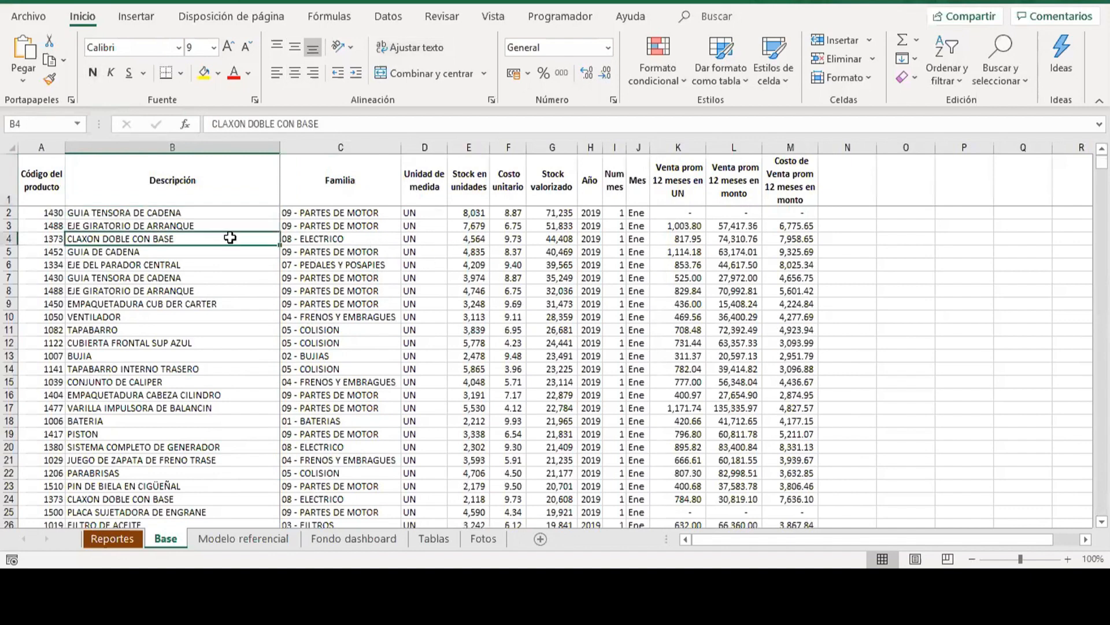
{"action": "left_click", "coordinate": [136, 17]}
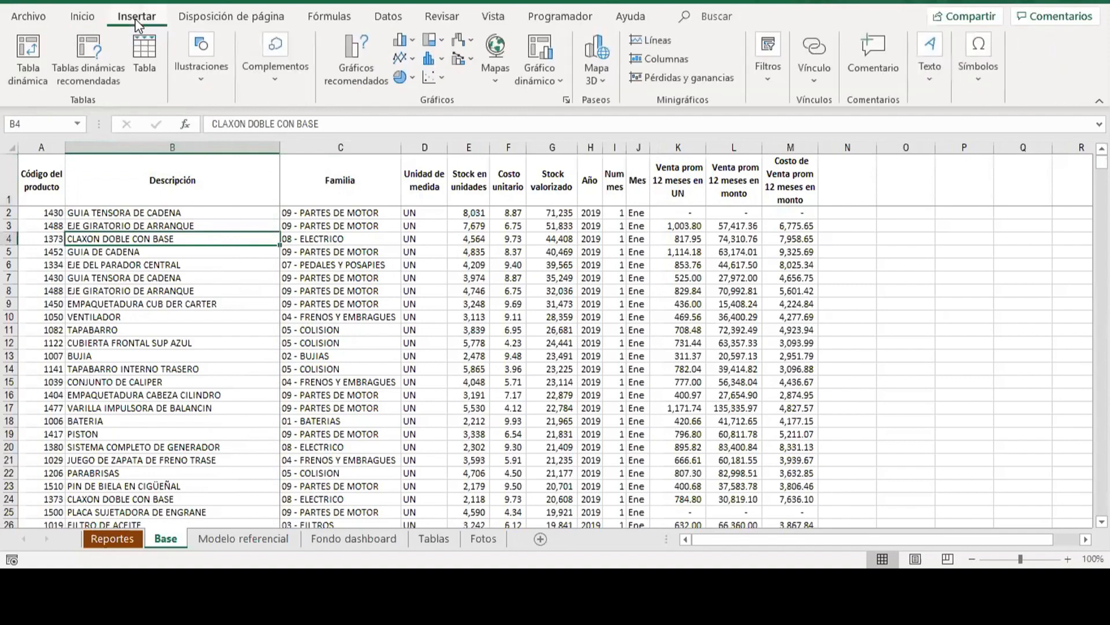
{"action": "left_click", "coordinate": [145, 55]}
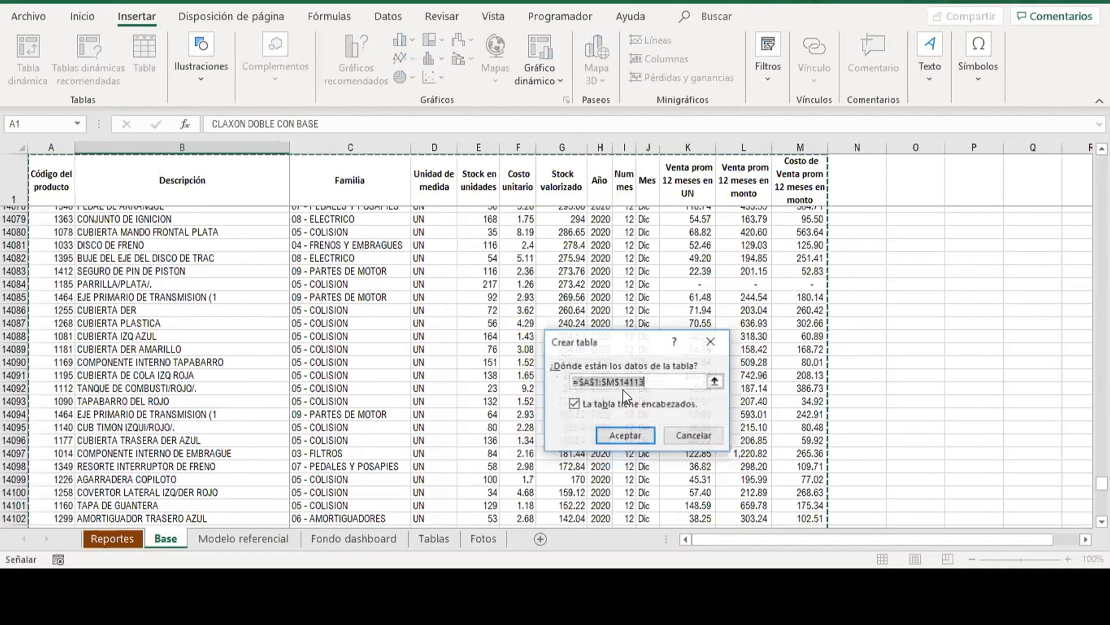
{"action": "scroll", "coordinate": [642, 289], "scroll_direction": "down", "scroll_amount": 4}
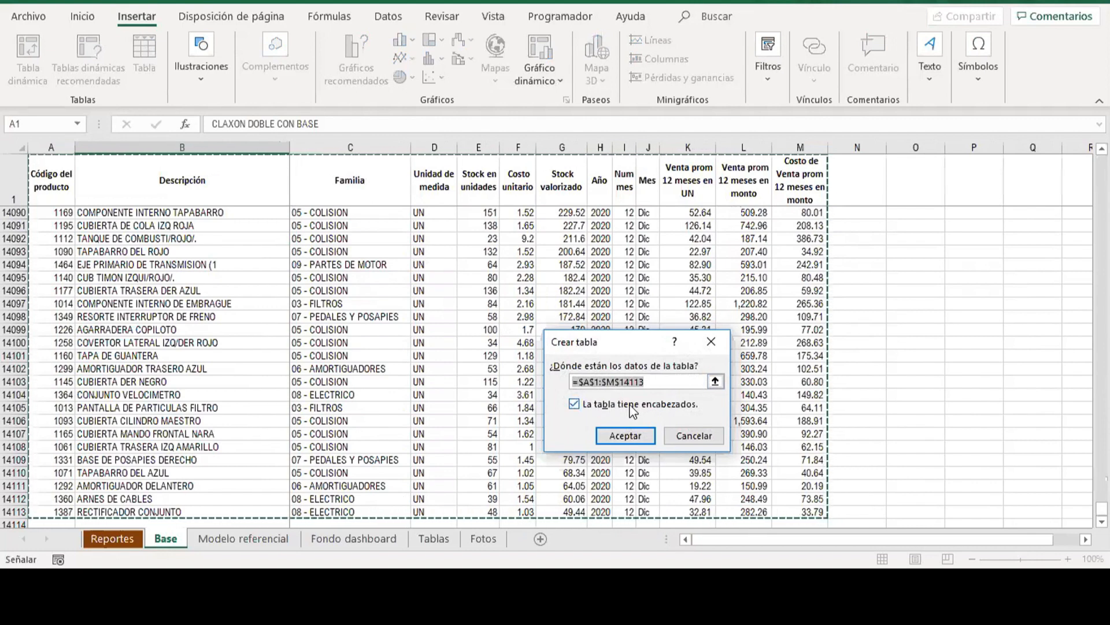
{"action": "left_click", "coordinate": [631, 437]}
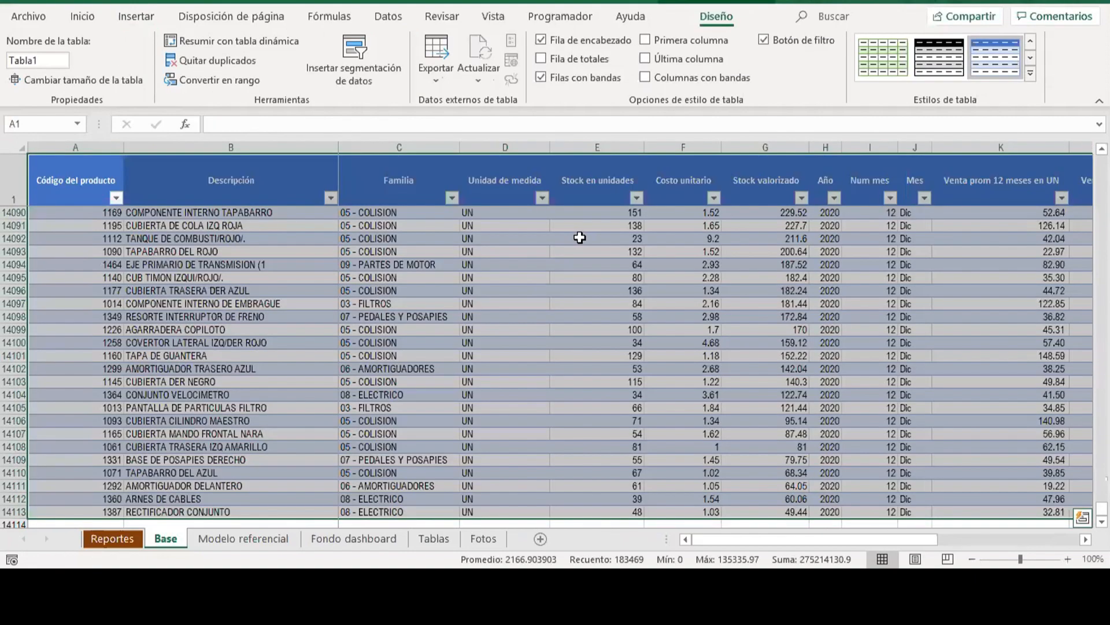
{"action": "left_click", "coordinate": [591, 255]}
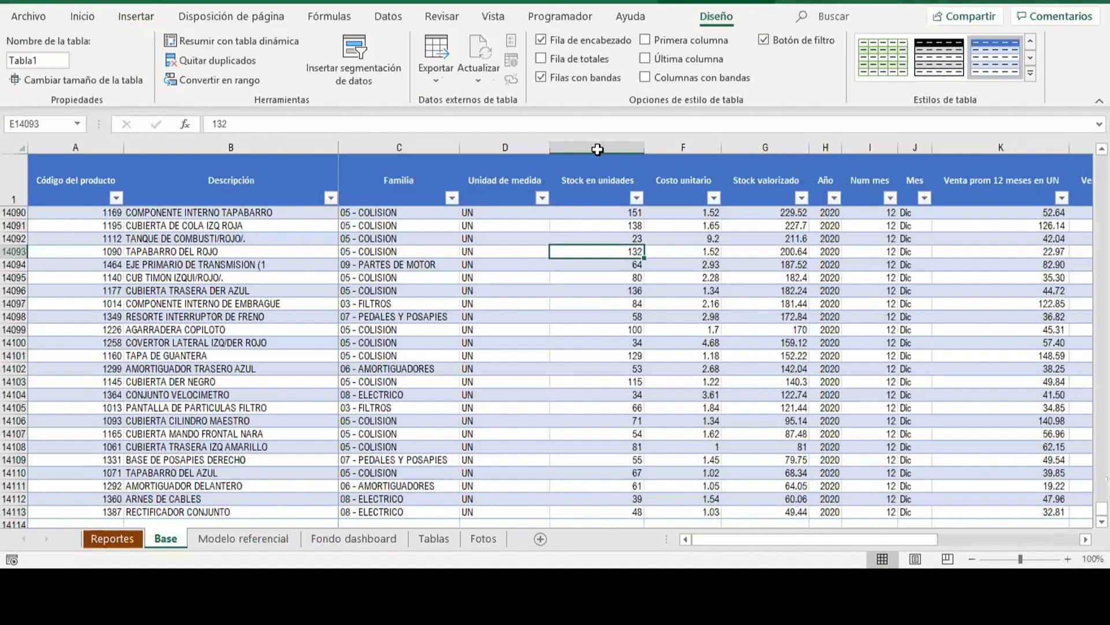
Narrow the table columns from Unidad de medida through Stock valorizado so their headers wrap onto two lines.
{"action": "left_click_drag", "start_coordinate": [636, 162], "coordinate": [746, 174]}
{"action": "left_click_drag", "start_coordinate": [644, 149], "coordinate": [518, 150]}
{"action": "left_click", "coordinate": [527, 151]}
{"action": "key", "text": "ctrl+Up"}
{"action": "left_click", "coordinate": [642, 252]}
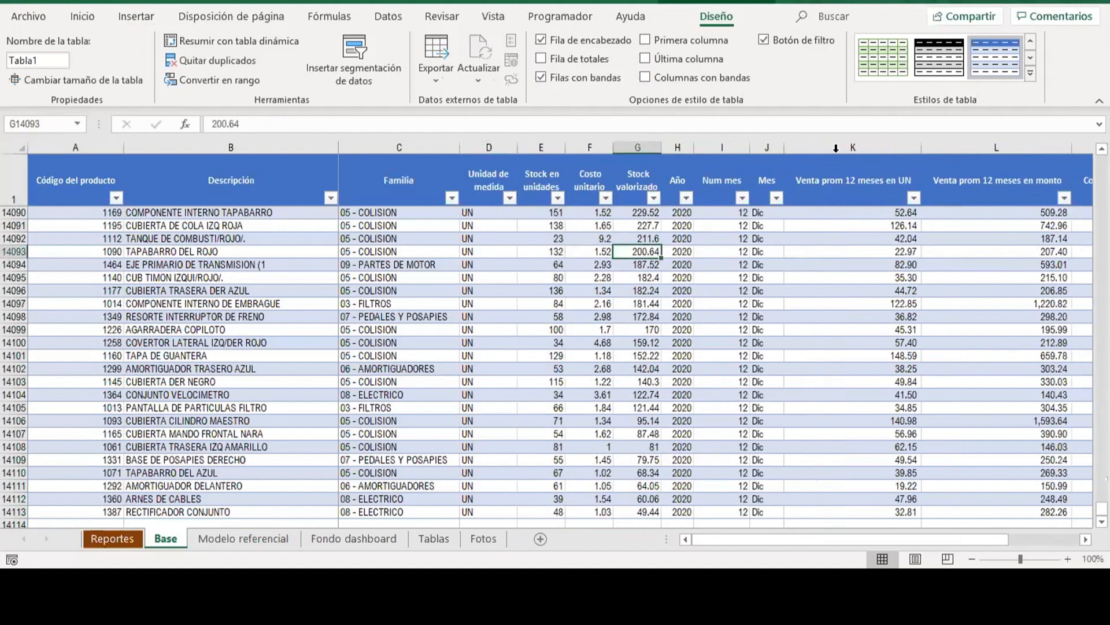
Narrow the three 12-month average columns K through M so their long headers wrap.
{"action": "left_click_drag", "start_coordinate": [907, 149], "coordinate": [1081, 148]}
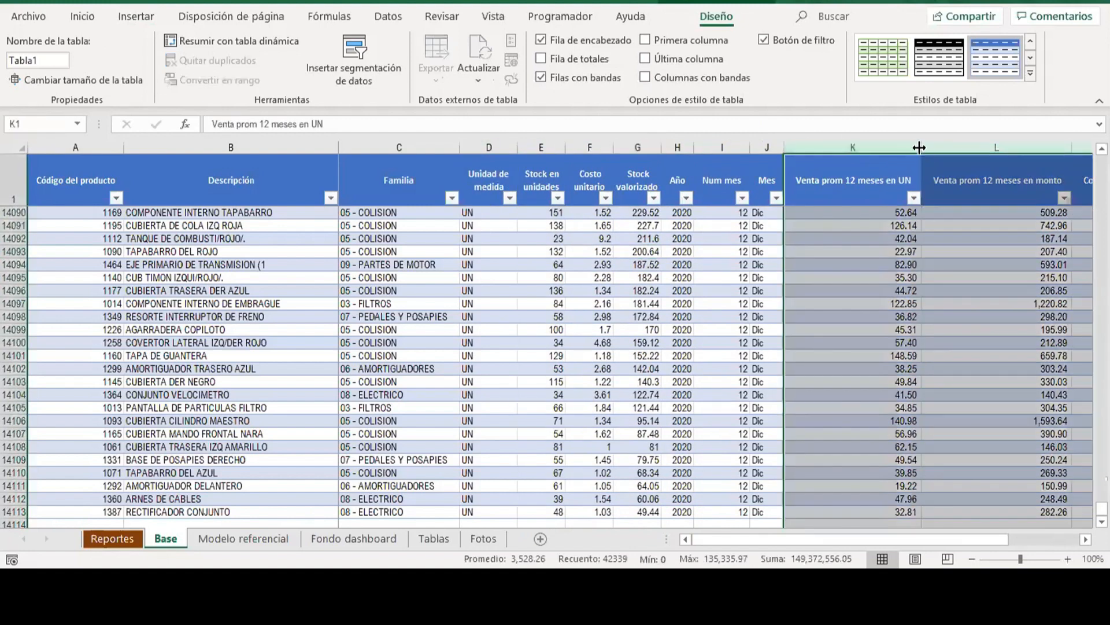
{"action": "left_click_drag", "start_coordinate": [848, 161], "coordinate": [847, 160]}
{"action": "left_click", "coordinate": [888, 189]}
{"action": "key", "text": "Right"}
{"action": "key", "text": "Right"}
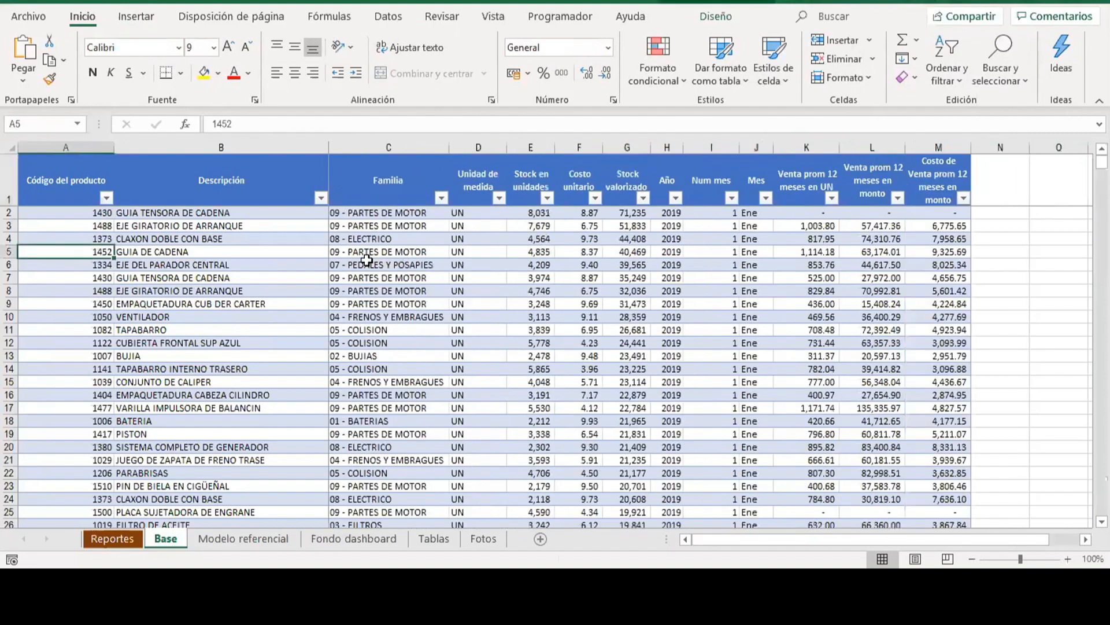
Check the table's last row and its headers, finishing on the empty cell N1 beside the last column.
{"action": "left_click", "coordinate": [367, 260]}
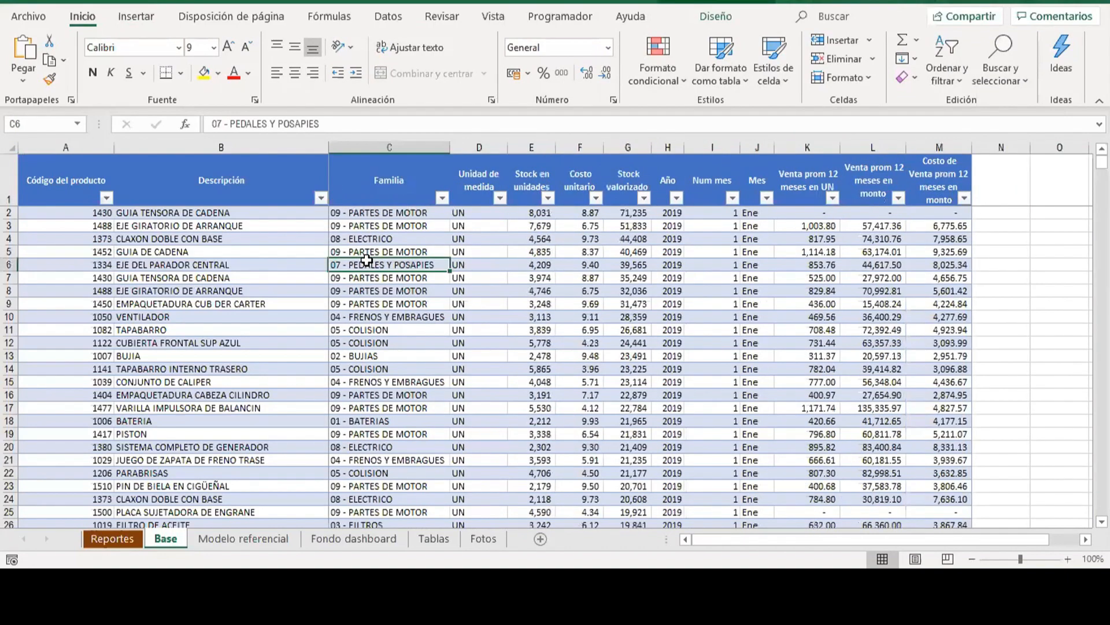
{"action": "key", "text": "ctrl+Down"}
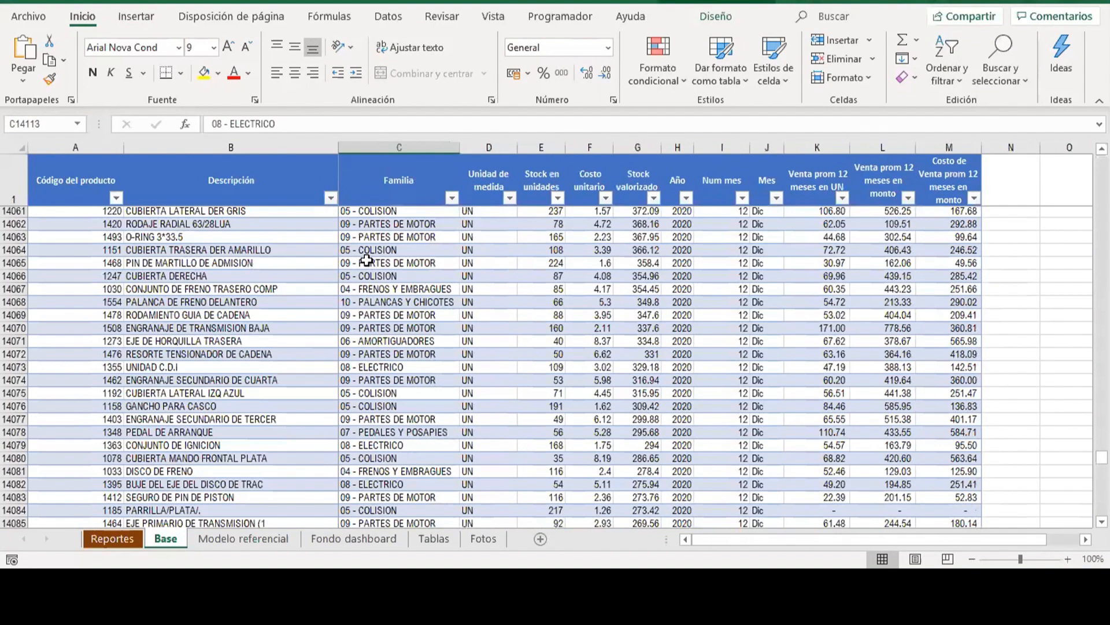
{"action": "key", "text": "ctrl+Up"}
{"action": "key", "text": "Right"}
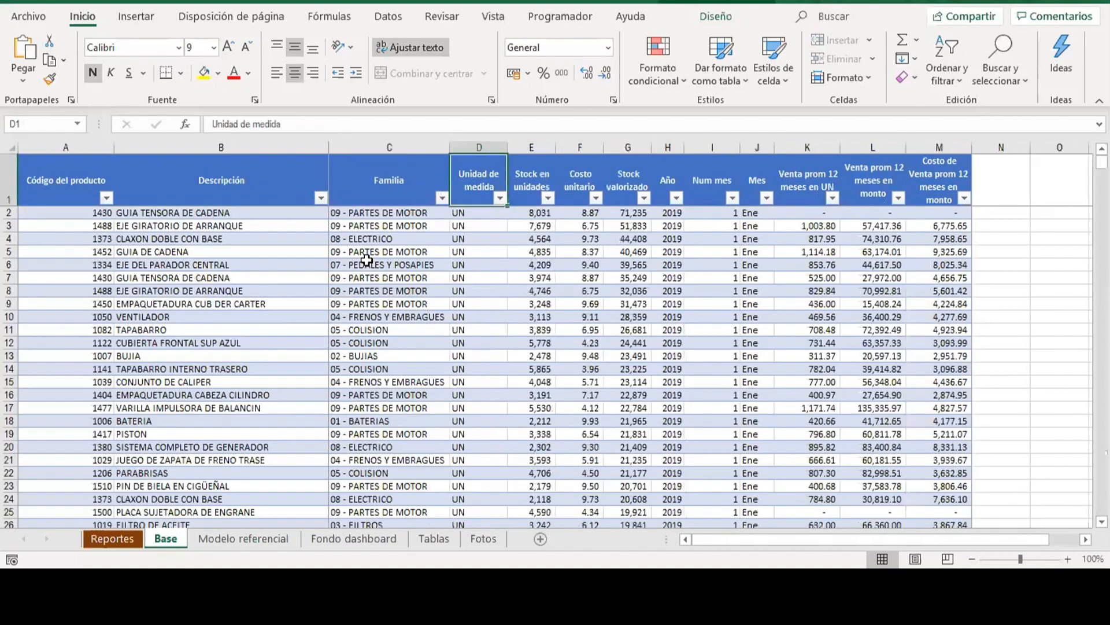
{"action": "key", "text": "Right"}
{"action": "key", "text": "Right"}
{"action": "key", "text": "Right"}
{"action": "key", "text": "Right"}
{"action": "key", "text": "Right"}
{"action": "key", "text": "Right"}
{"action": "key", "text": "Right"}
{"action": "key", "text": "Right"}
{"action": "key", "text": "Right"}
{"action": "key", "text": "Right"}
{"action": "key", "text": "Right"}
{"action": "key", "text": "Right"}
{"action": "key", "text": "Right"}
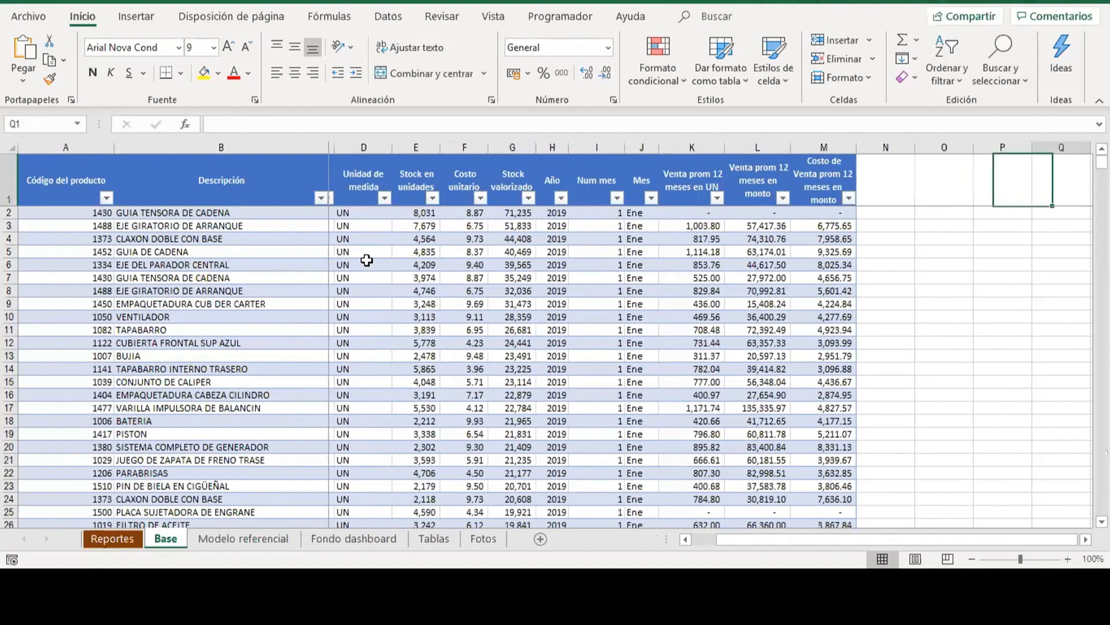
{"action": "key", "text": "Left"}
{"action": "key", "text": "Left"}
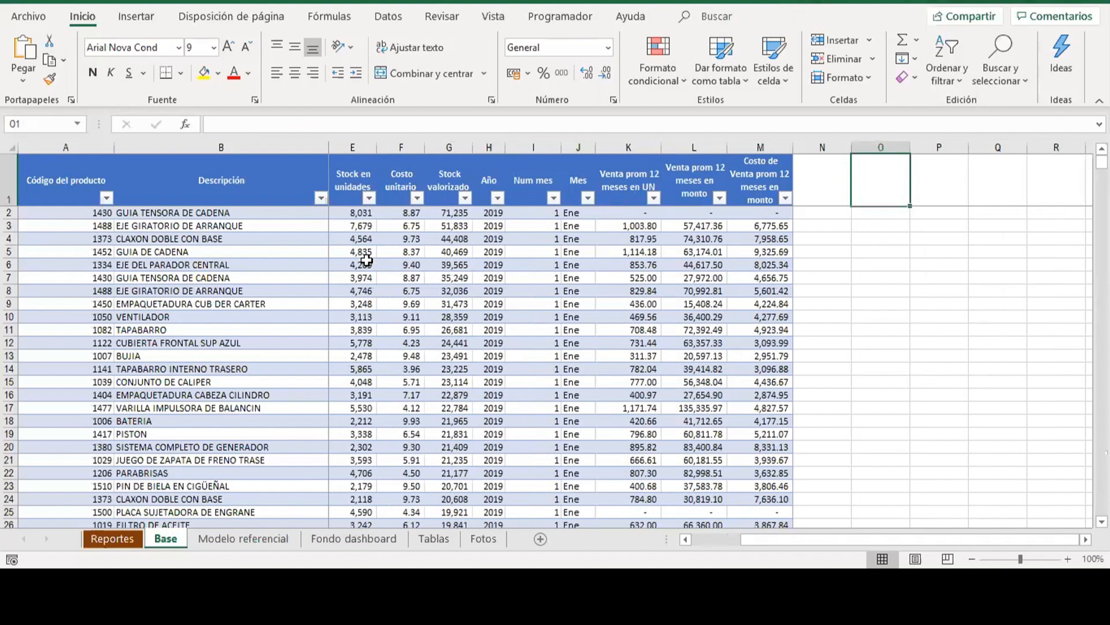
{"action": "key", "text": "Left"}
{"action": "key", "text": "Left"}
{"action": "key", "text": "Right"}
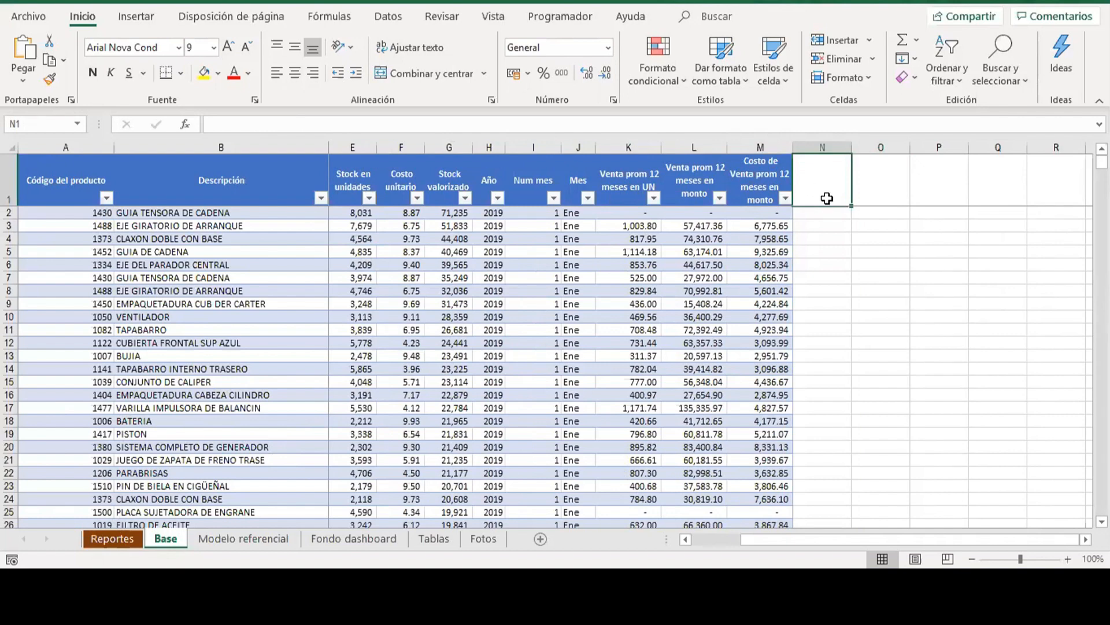
{"action": "key", "text": "alt+Tab"}
{"action": "key", "text": "alt+Tab"}
{"action": "key", "text": "alt+Tab"}
{"action": "key", "text": "alt+Tab"}
{"action": "key", "text": "alt+Tab"}
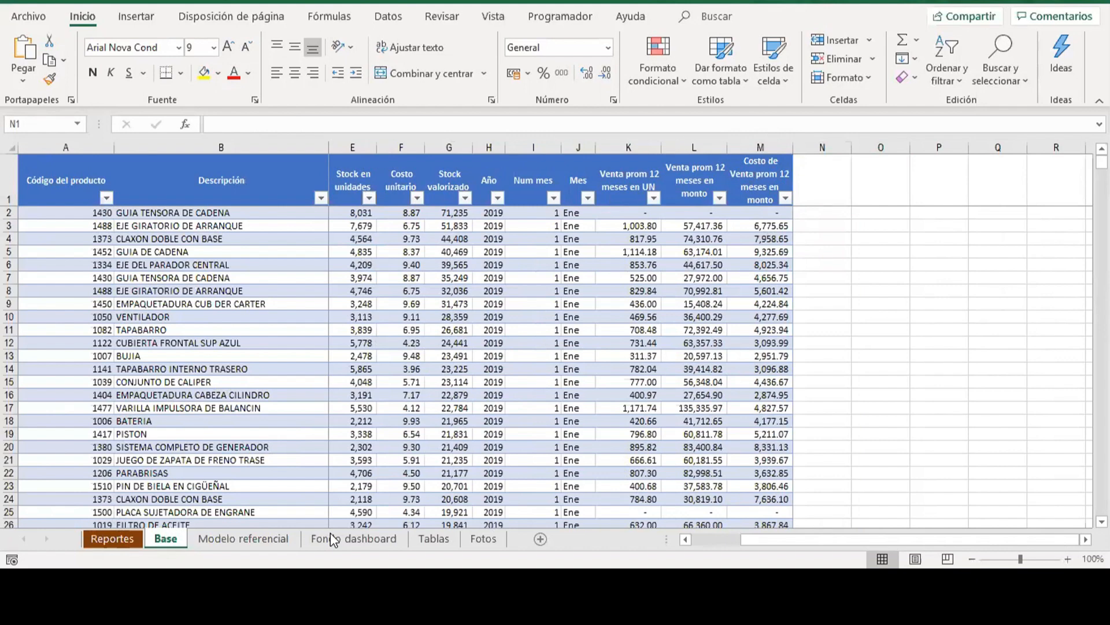
Add a new table column in N with the header "Cobertura de stock", correcting the spelling of the last word.
{"action": "left_click", "coordinate": [793, 206]}
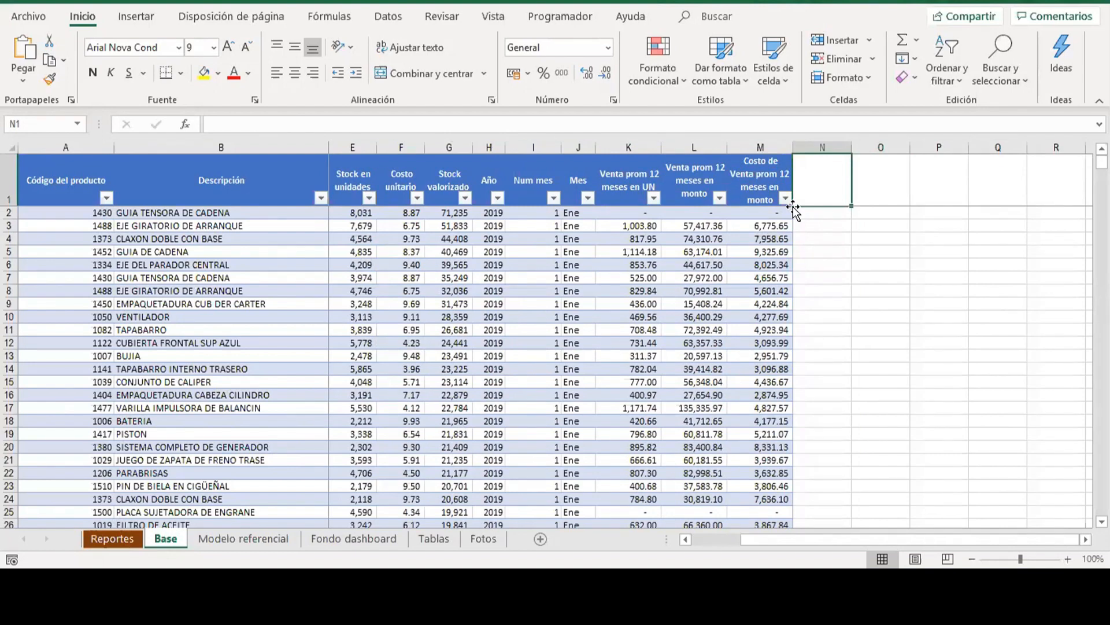
{"action": "type", "text": "Cobertu"}
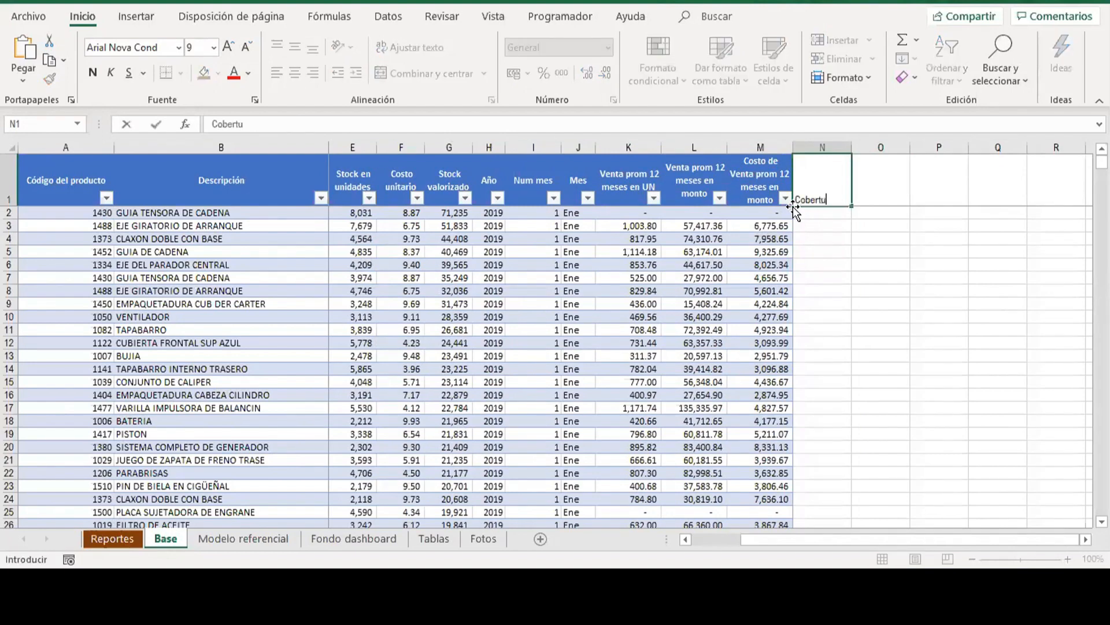
{"action": "type", "text": "ra de stock"}
{"action": "key", "text": "Return"}
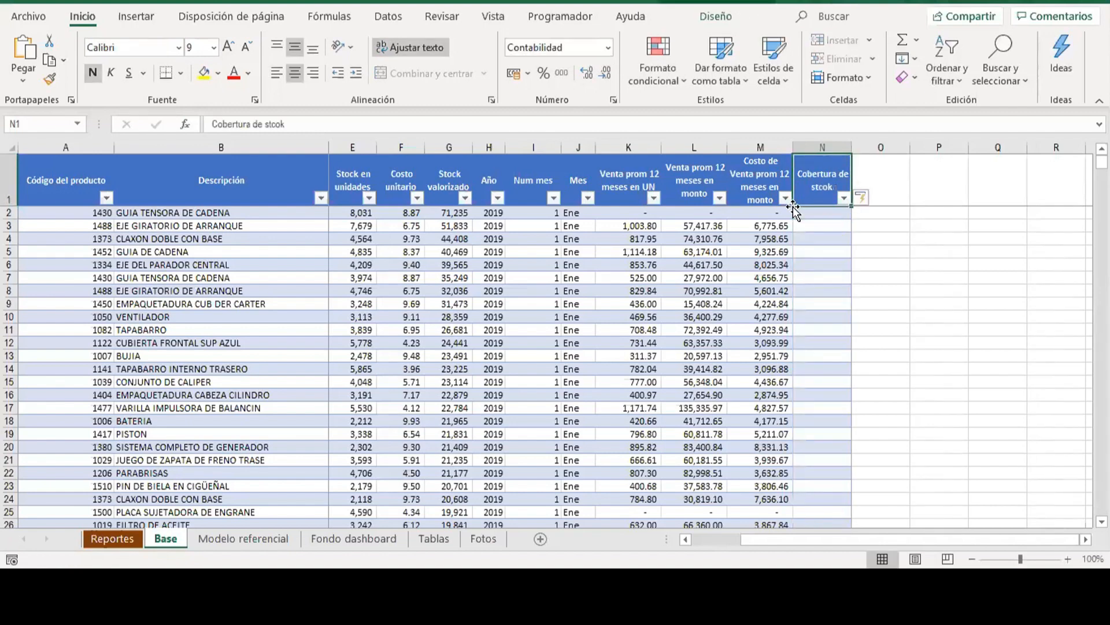
{"action": "key", "text": "F2"}
{"action": "key", "text": "BackSpace"}
{"action": "key", "text": "BackSpace"}
{"action": "key", "text": "BackSpace"}
{"action": "type", "text": "ock"}
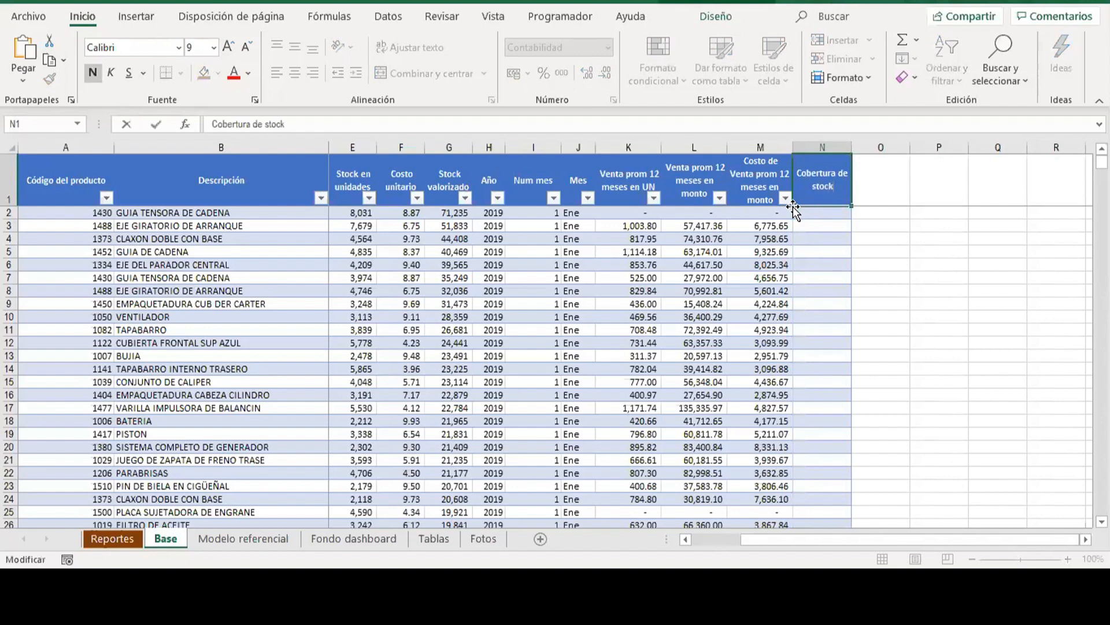
{"action": "key", "text": "Return"}
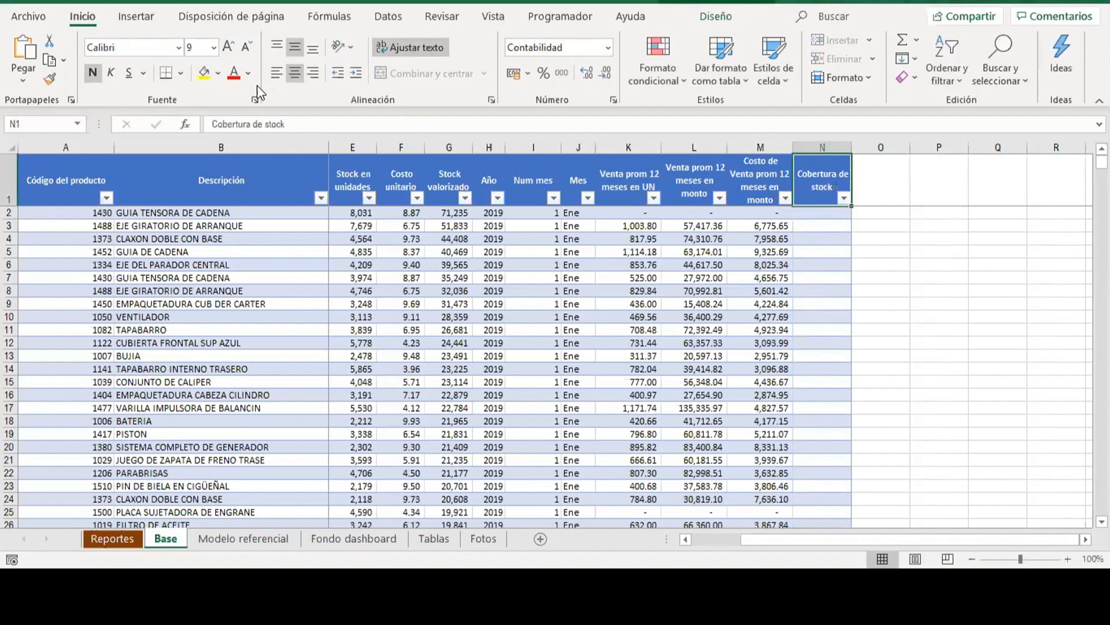
Fill the Cobertura de stock header cell with the dark orange theme colour one shade lighter than the darkest.
{"action": "left_click", "coordinate": [218, 74]}
{"action": "left_click", "coordinate": [272, 180]}
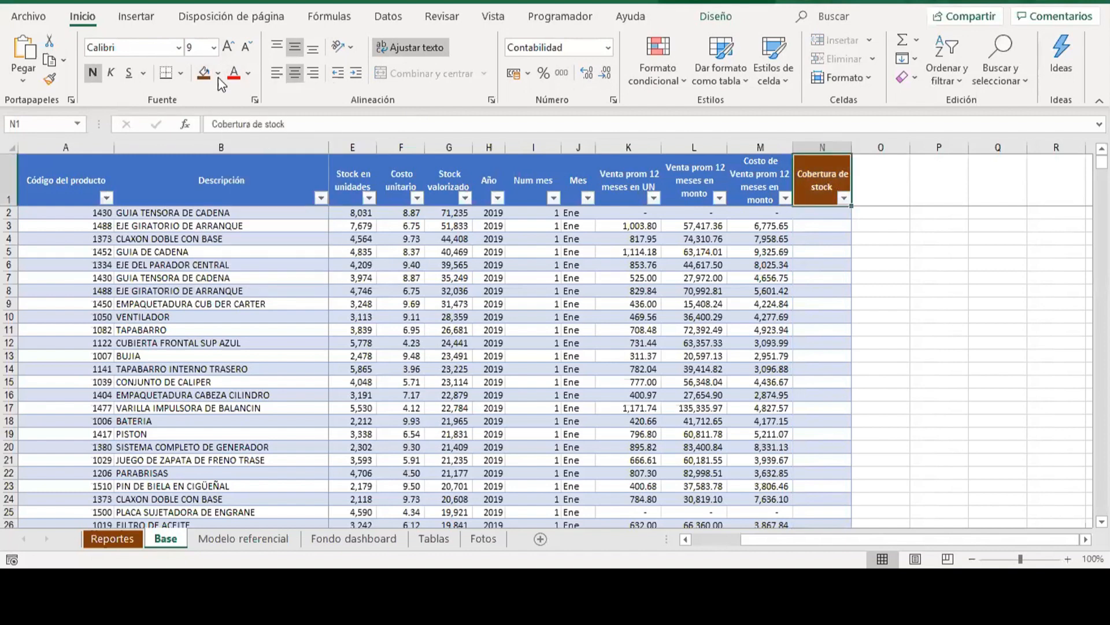
{"action": "left_click", "coordinate": [219, 73]}
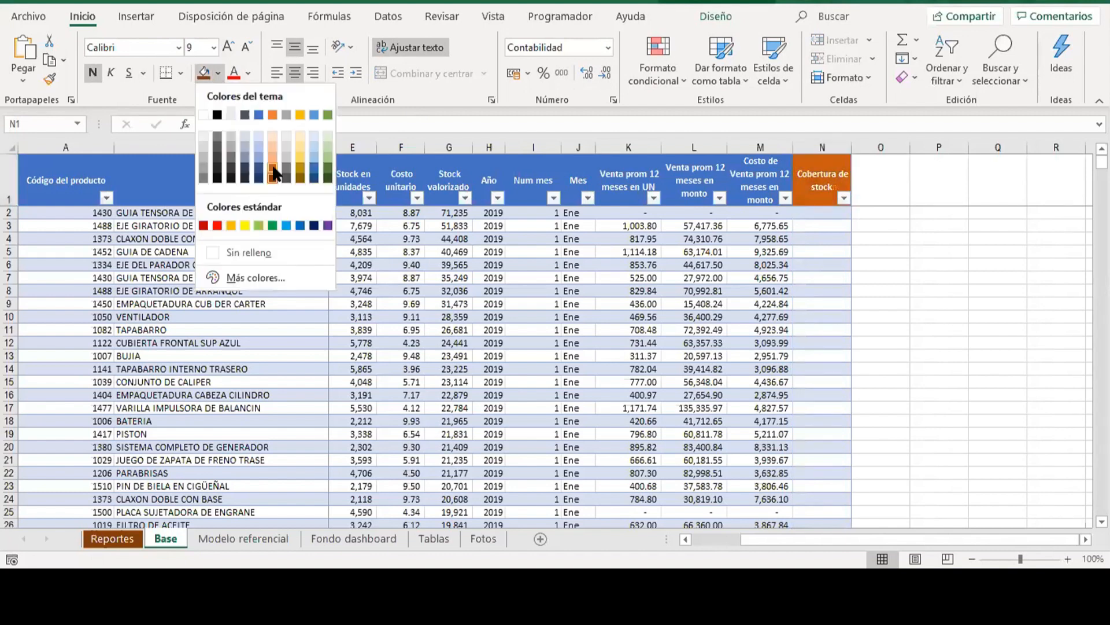
{"action": "left_click", "coordinate": [273, 173]}
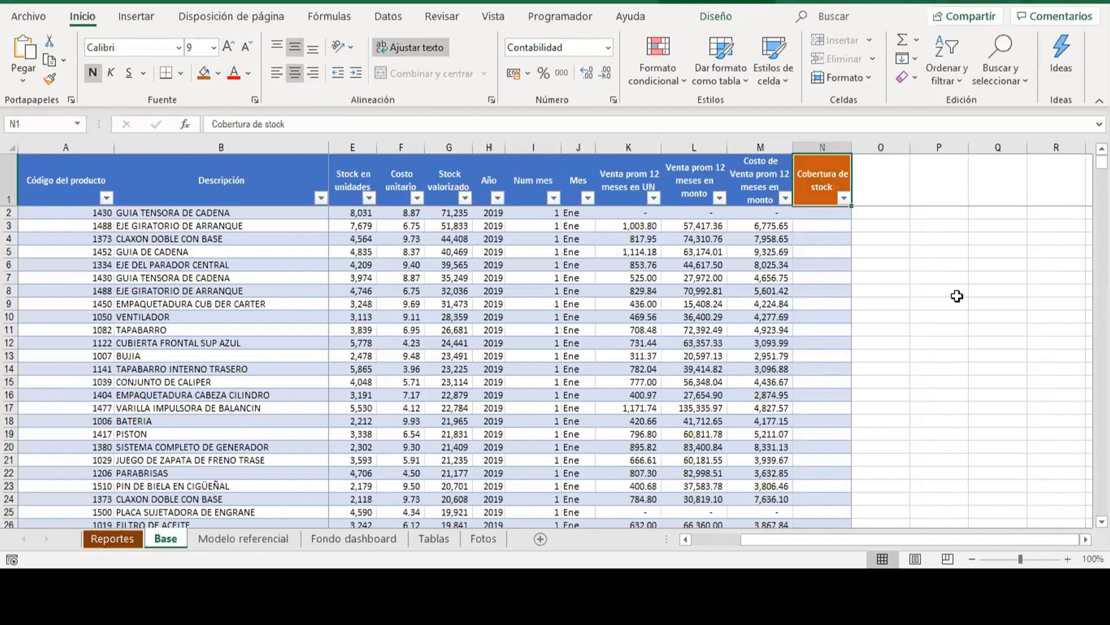
{"action": "left_click", "coordinate": [955, 203]}
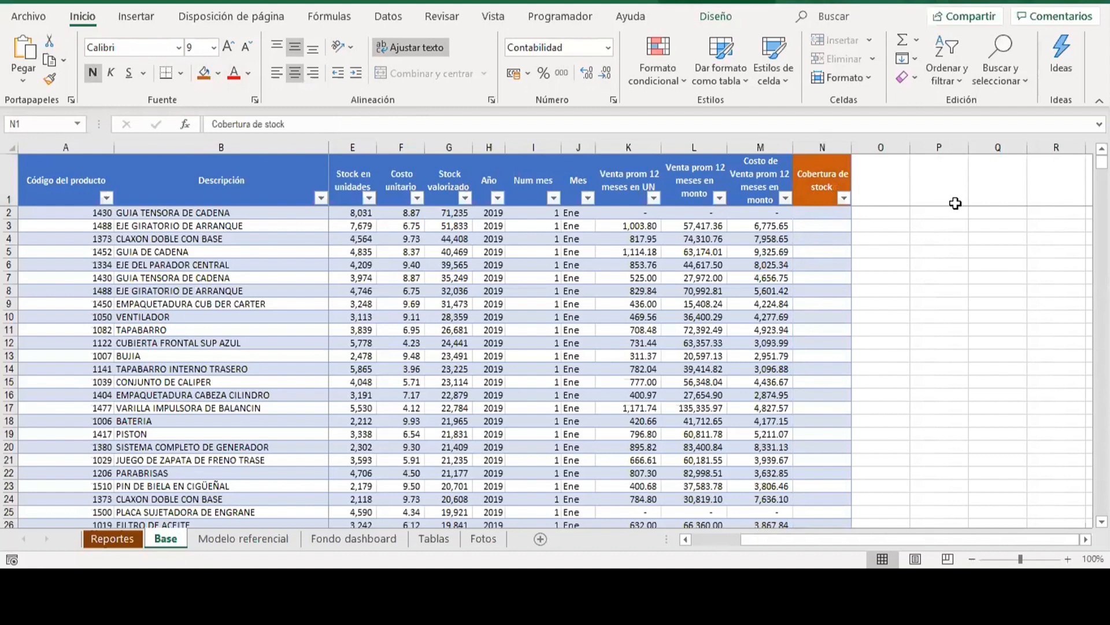
{"action": "left_click", "coordinate": [630, 290]}
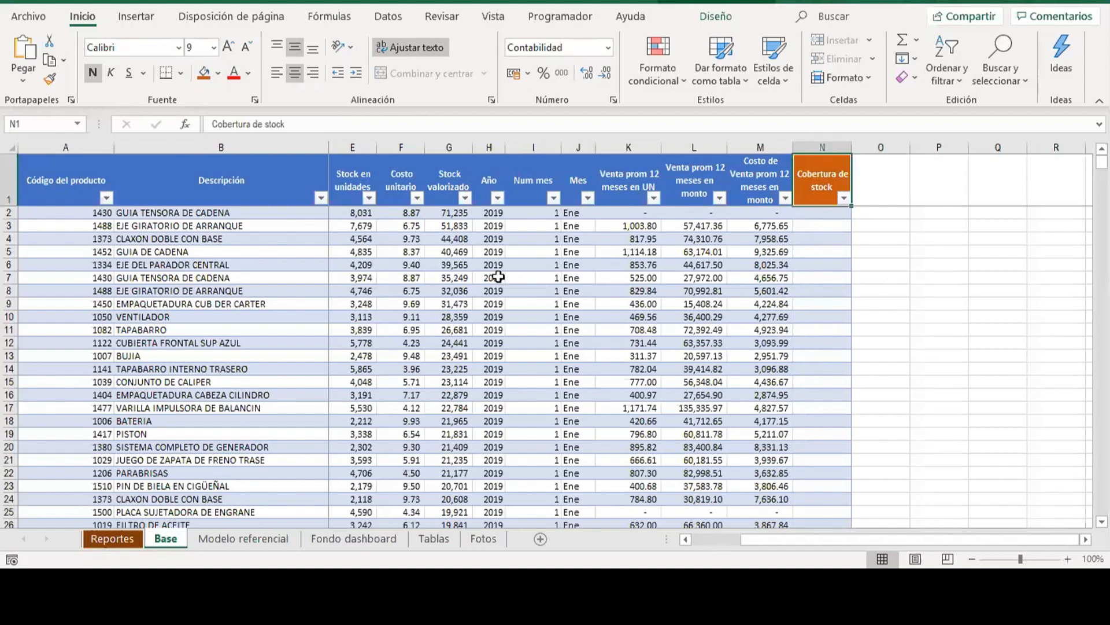
{"action": "left_click", "coordinate": [392, 275]}
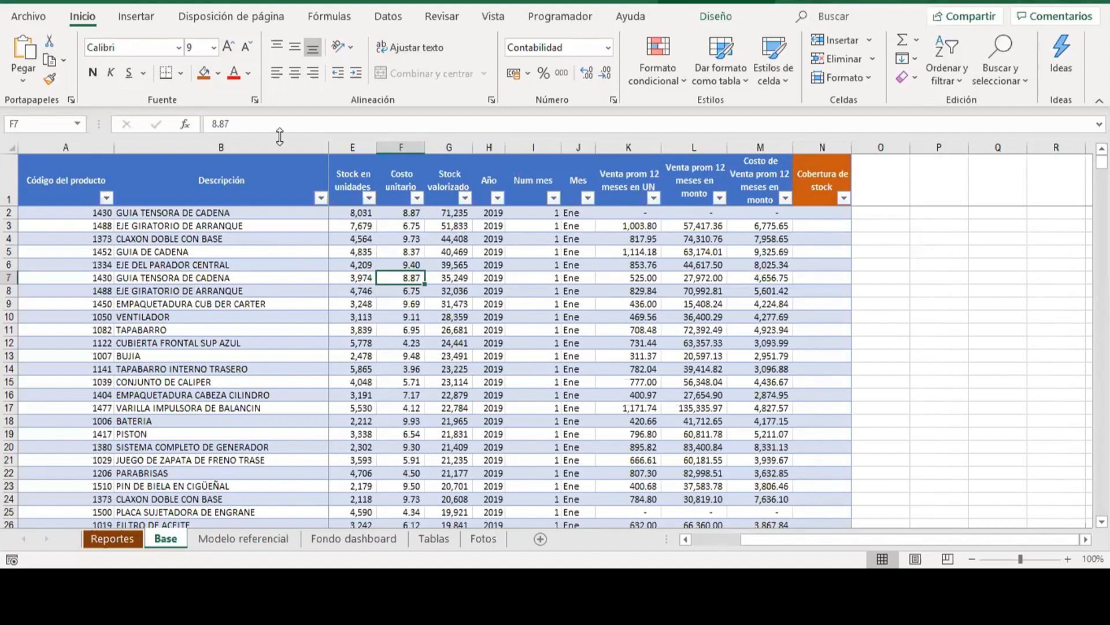
{"action": "left_click", "coordinate": [138, 17]}
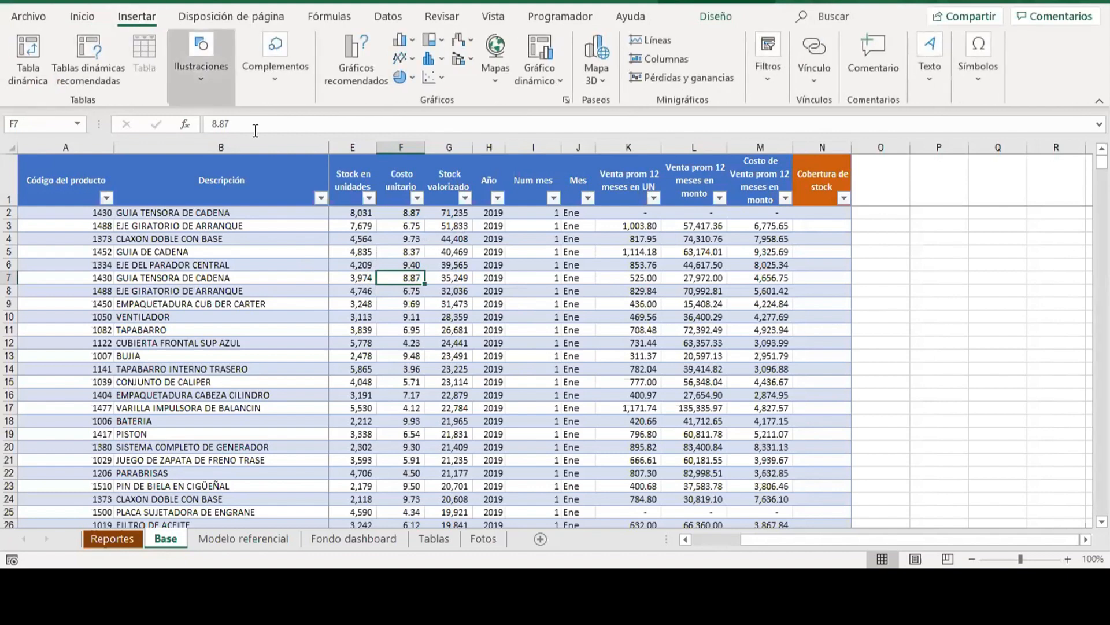
{"action": "left_click", "coordinate": [624, 292]}
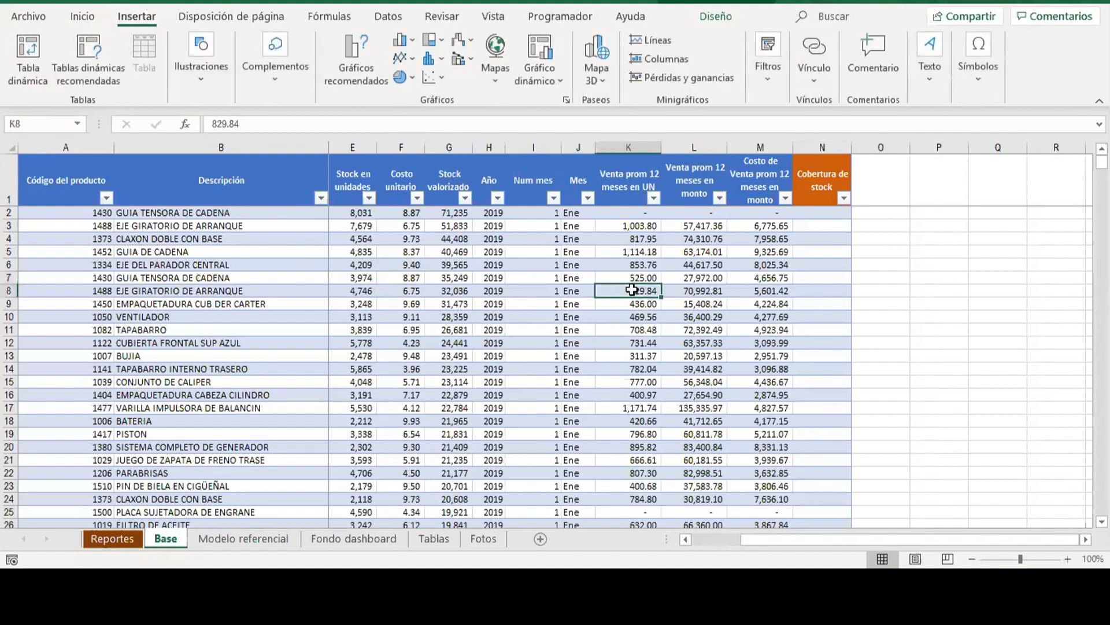
Fill the Cobertura de stock column from N2 with a formula dividing Stock en unidades by Venta prom 12 meses en UN.
{"action": "left_click", "coordinate": [917, 261]}
{"action": "key", "text": "ctrl+Up"}
{"action": "key", "text": "ctrl+Right"}
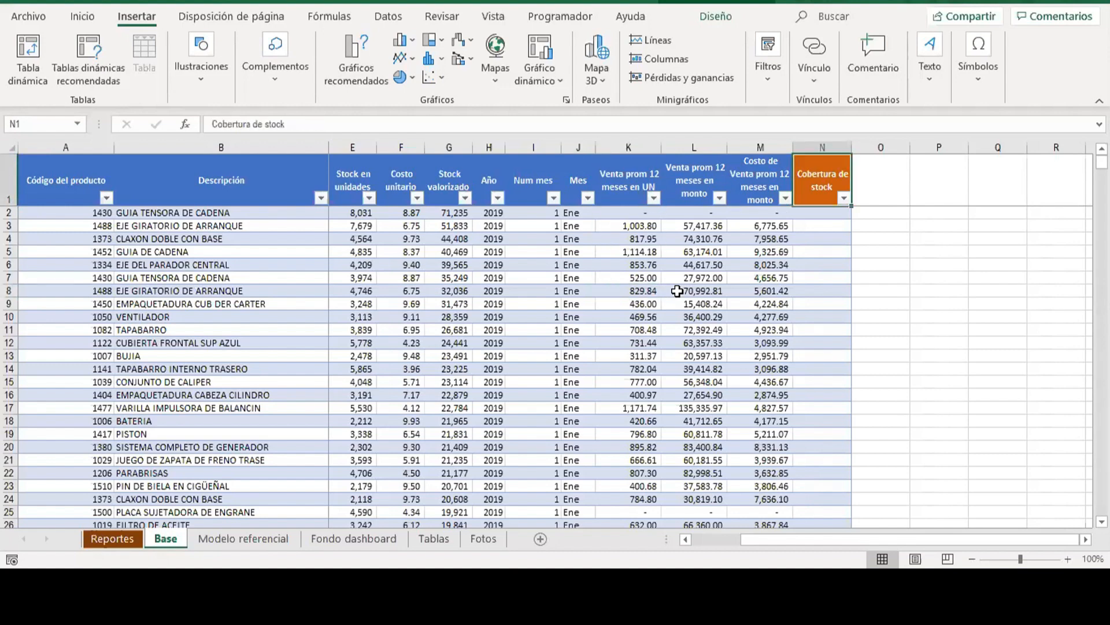
{"action": "key", "text": "Down"}
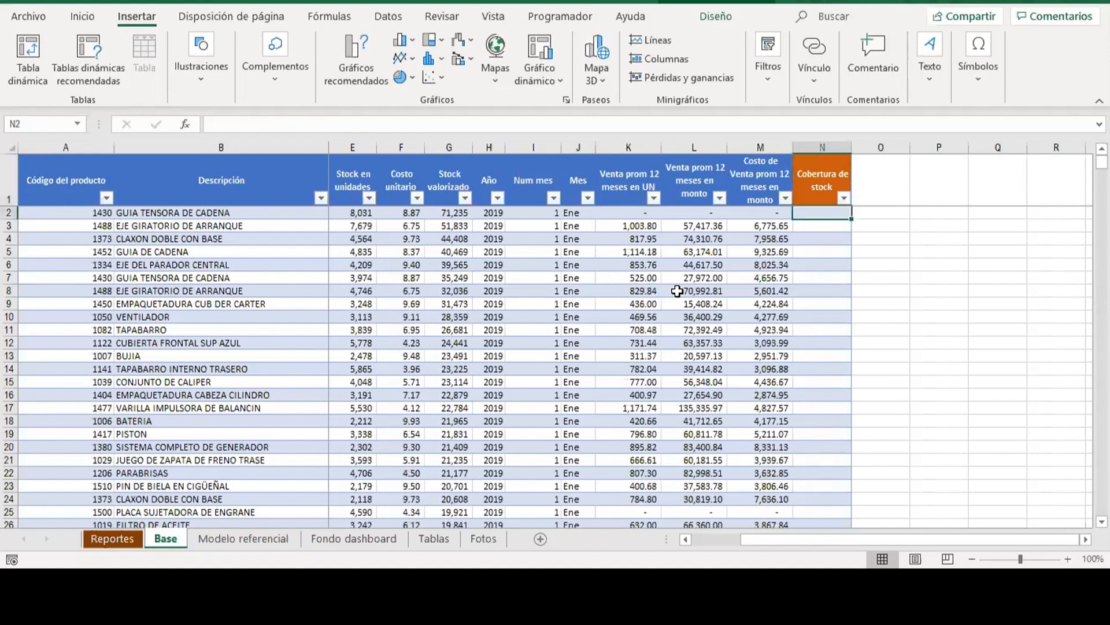
{"action": "left_click", "coordinate": [919, 212]}
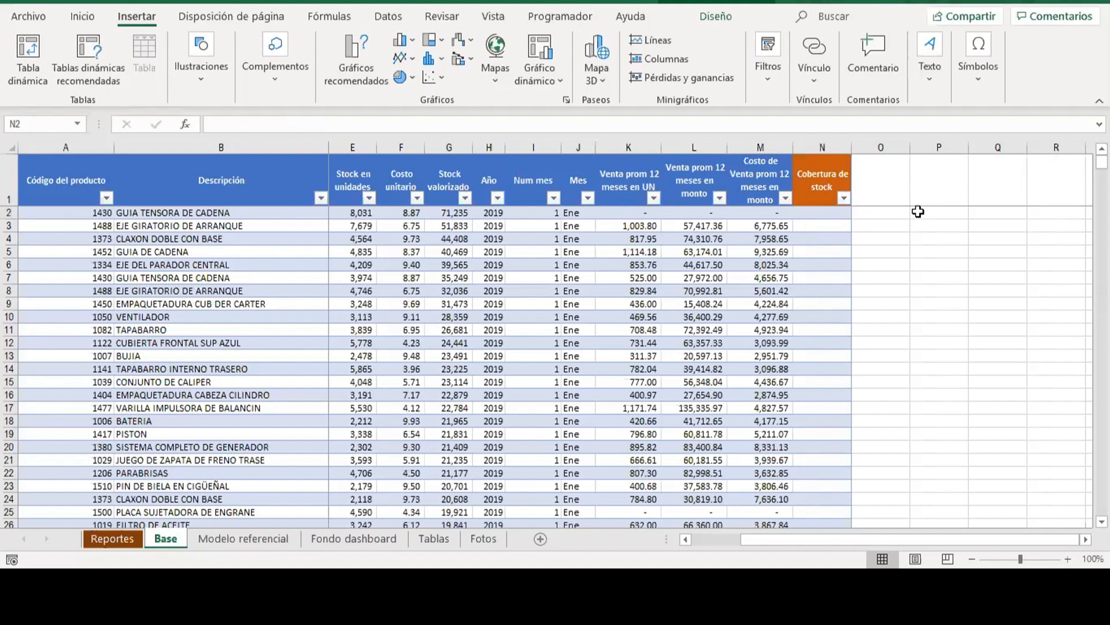
{"action": "left_click", "coordinate": [827, 211]}
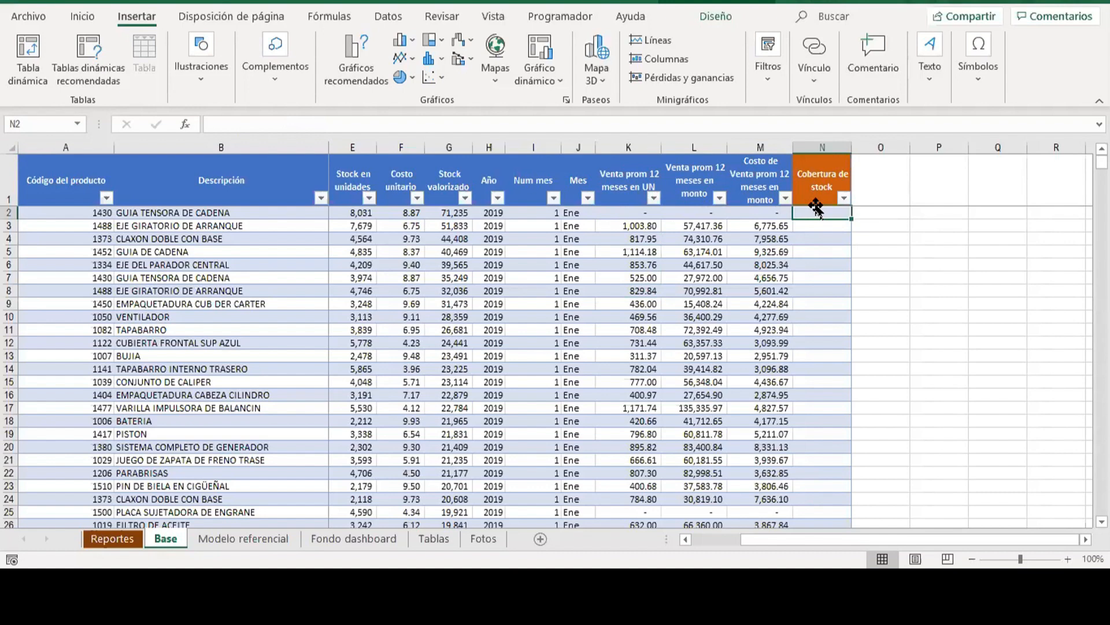
{"action": "type", "text": "="}
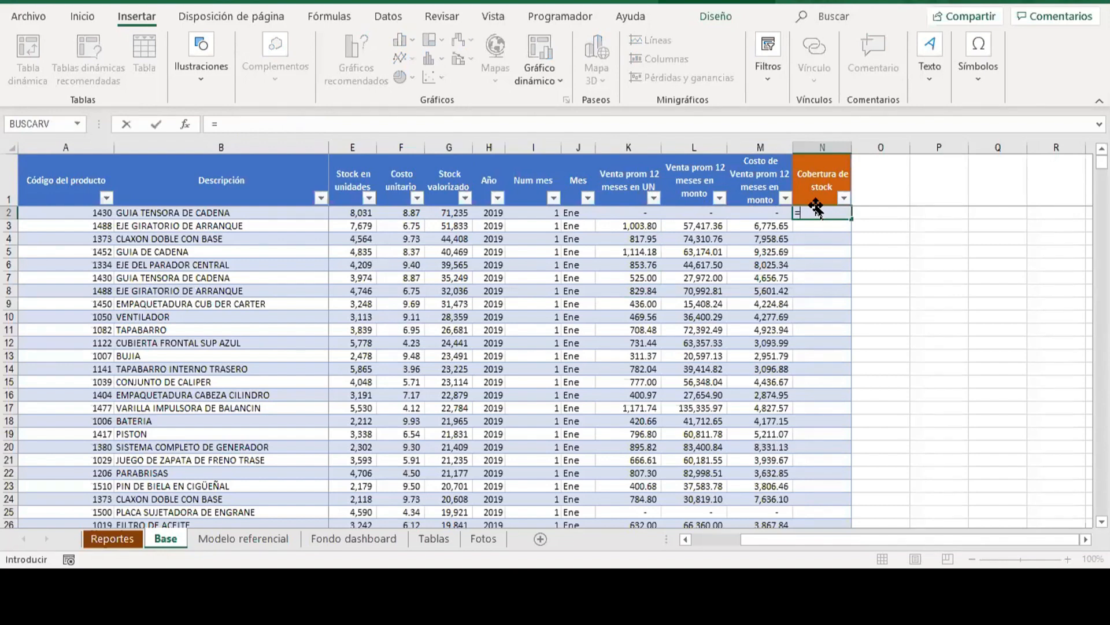
{"action": "key", "text": "Left"}
{"action": "key", "text": "Left"}
{"action": "key", "text": "Left"}
{"action": "key", "text": "Left"}
{"action": "key", "text": "Left"}
{"action": "key", "text": "Left"}
{"action": "key", "text": "Left"}
{"action": "key", "text": "Left"}
{"action": "key", "text": "Left"}
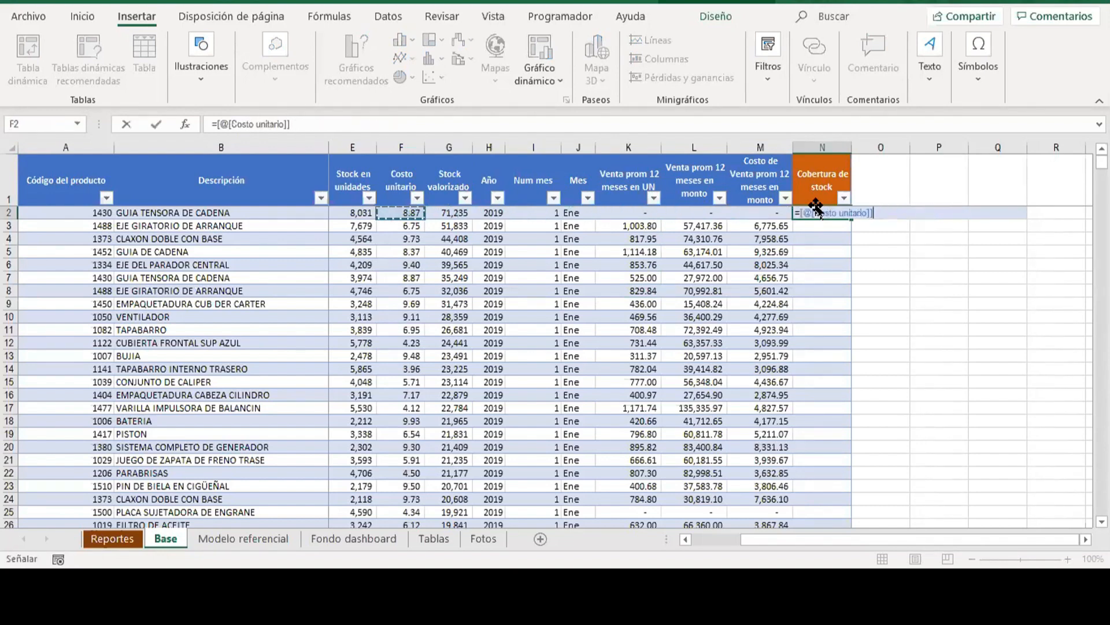
{"action": "type", "text": "/"}
{"action": "key", "text": "Left"}
{"action": "key", "text": "Left"}
{"action": "key", "text": "Left"}
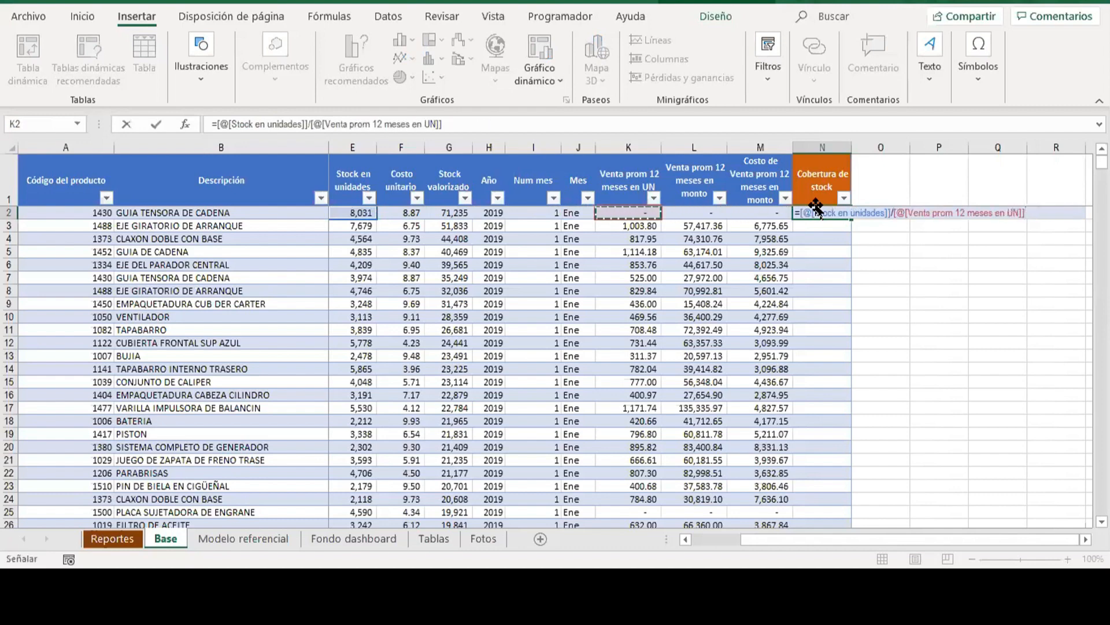
{"action": "key", "text": "Return"}
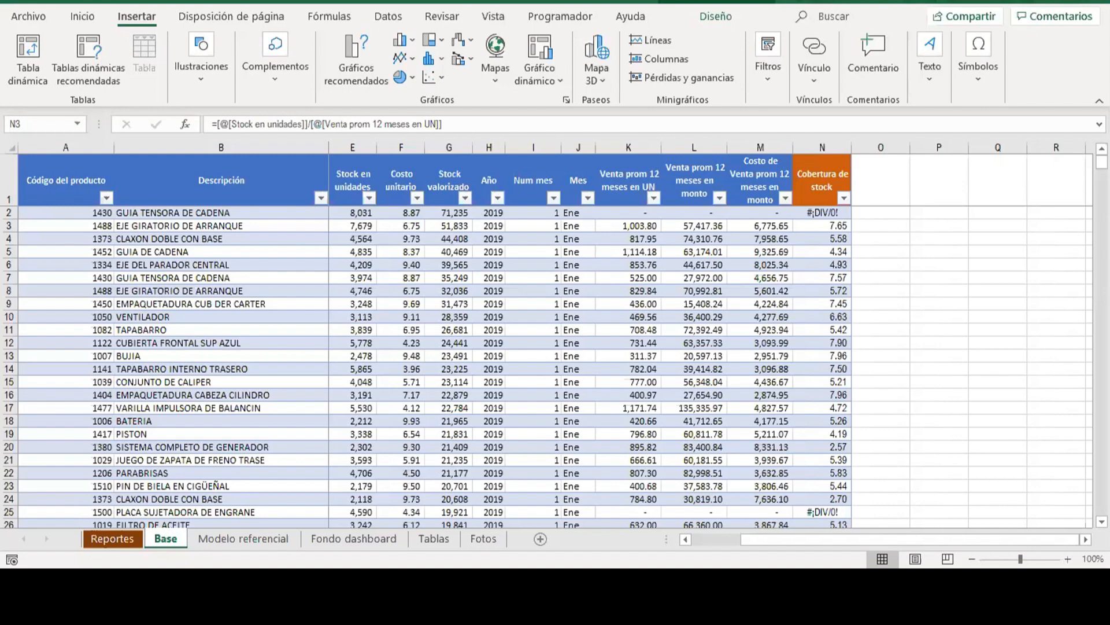
Check the calculated Cobertura de stock values from the first data row to the end of the table.
{"action": "left_click", "coordinate": [819, 314]}
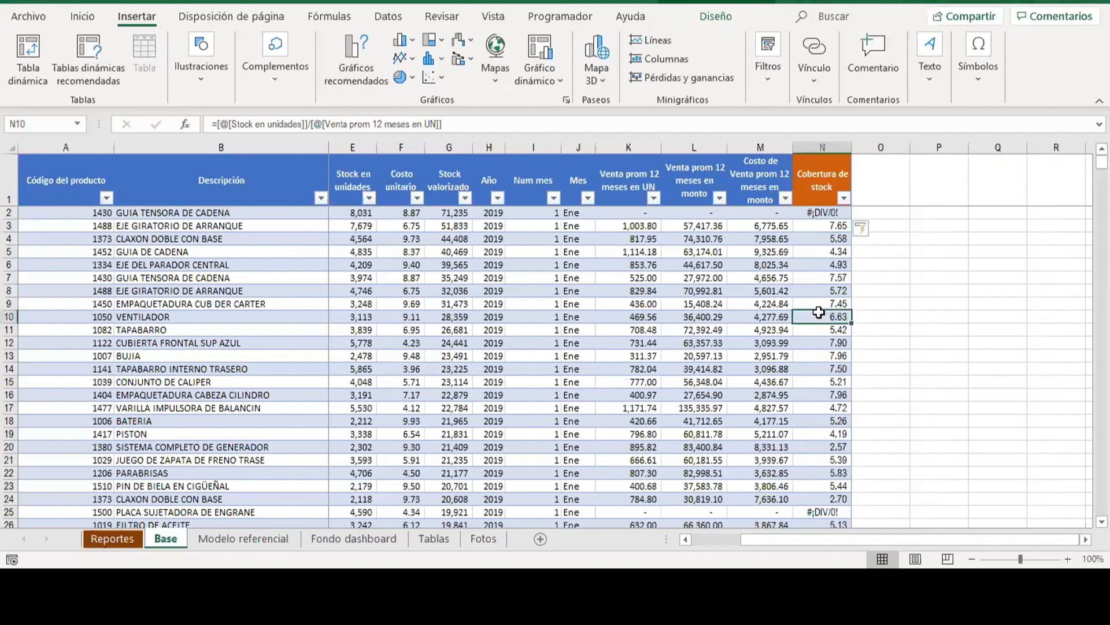
{"action": "key", "text": "ctrl+Up"}
{"action": "key", "text": "Down"}
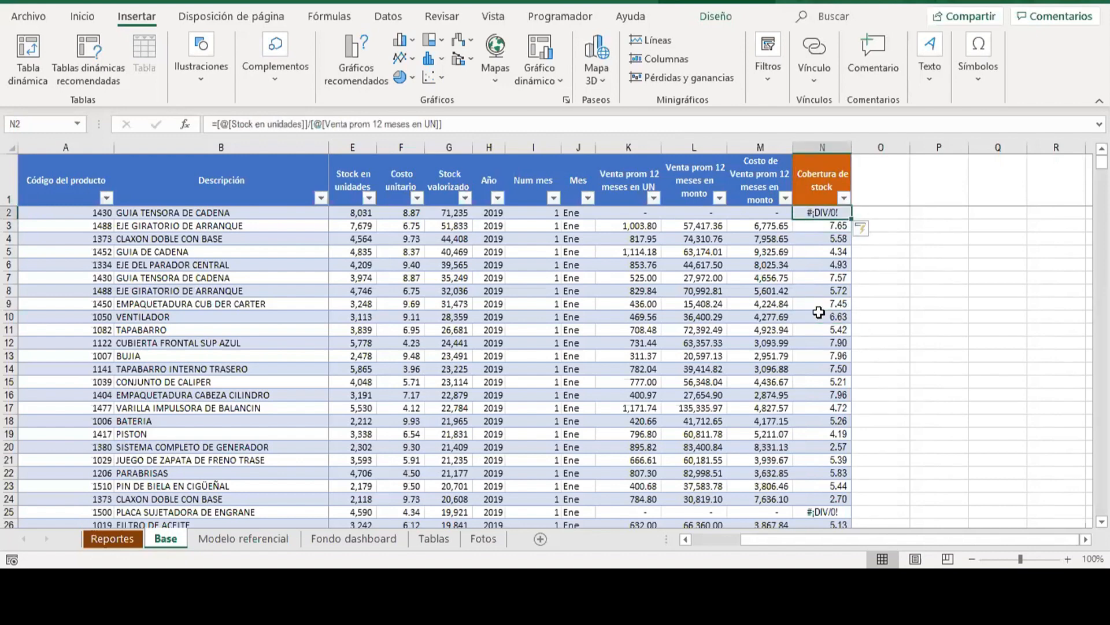
{"action": "key", "text": "Down"}
{"action": "key", "text": "Down"}
{"action": "key", "text": "Down"}
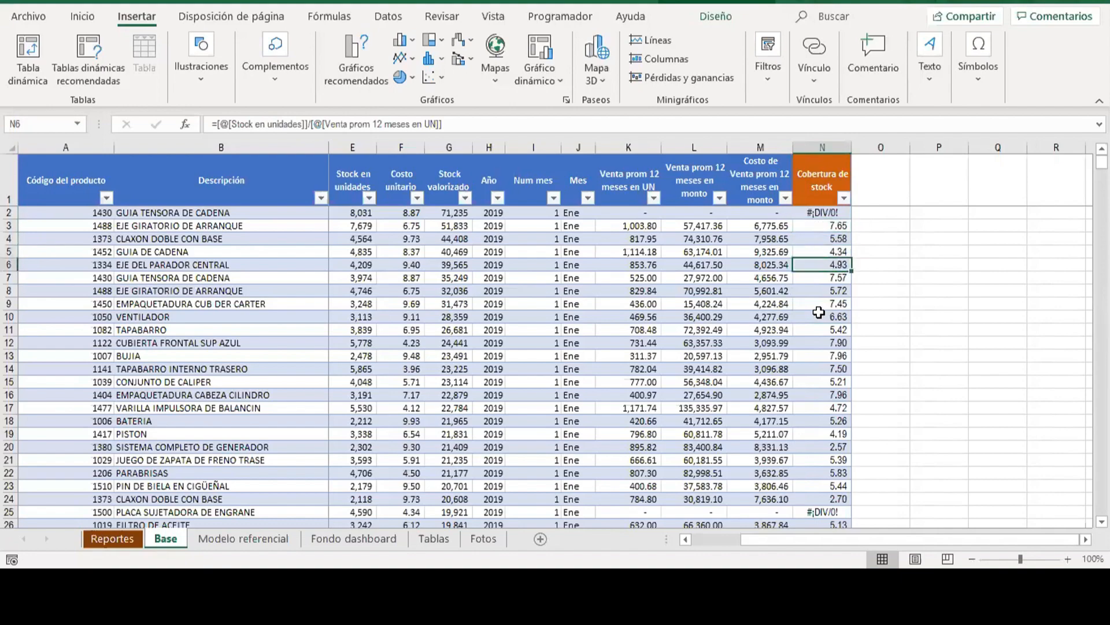
{"action": "key", "text": "ctrl+Down"}
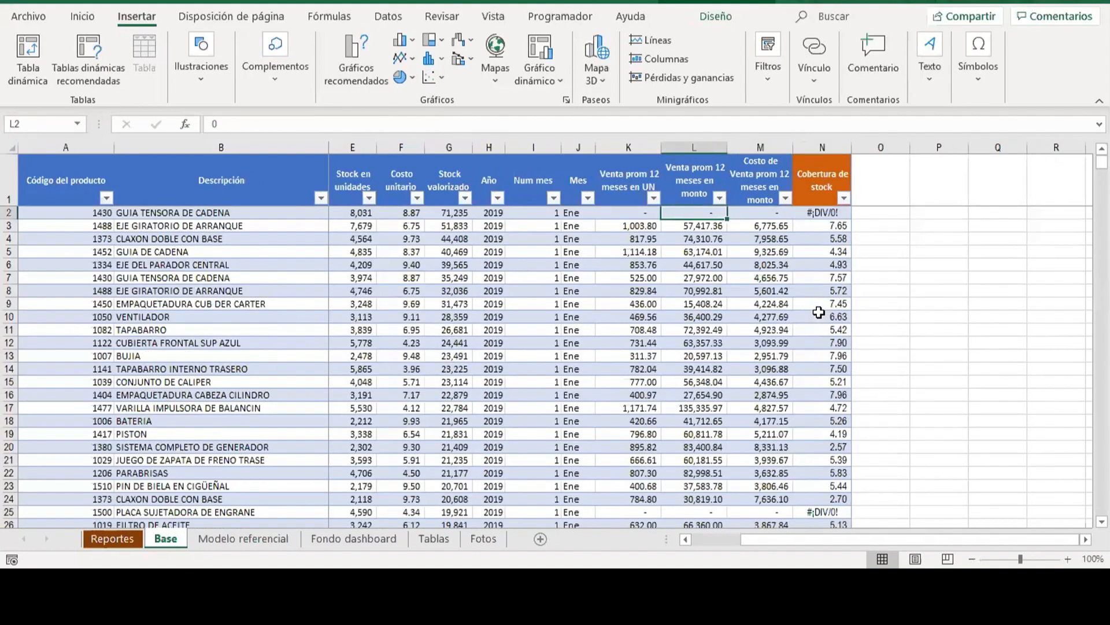
{"action": "key", "text": "Left"}
{"action": "key", "text": "Up"}
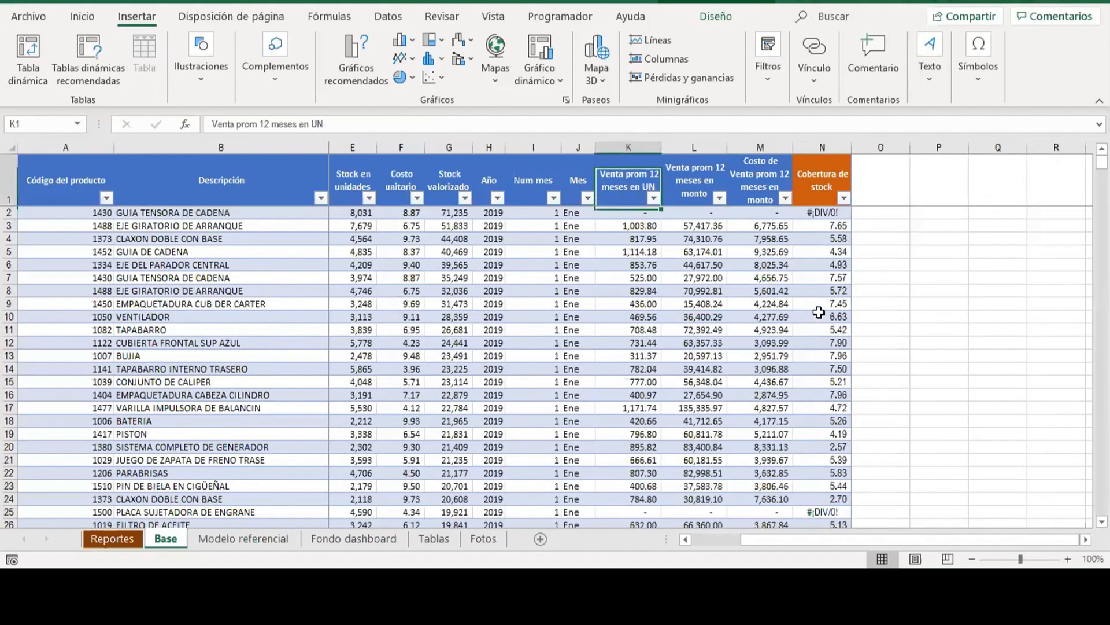
Examine row 2 across the stock and average sales columns that feed its Cobertura de stock formula, finishing on N2.
{"action": "key", "text": "Right"}
{"action": "key", "text": "Right"}
{"action": "key", "text": "Right"}
{"action": "key", "text": "Down"}
{"action": "key", "text": "Left"}
{"action": "key", "text": "Left"}
{"action": "key", "text": "Left"}
{"action": "key", "text": "Left"}
{"action": "key", "text": "Left"}
{"action": "key", "text": "Left"}
{"action": "key", "text": "Left"}
{"action": "key", "text": "Left"}
{"action": "key", "text": "Left"}
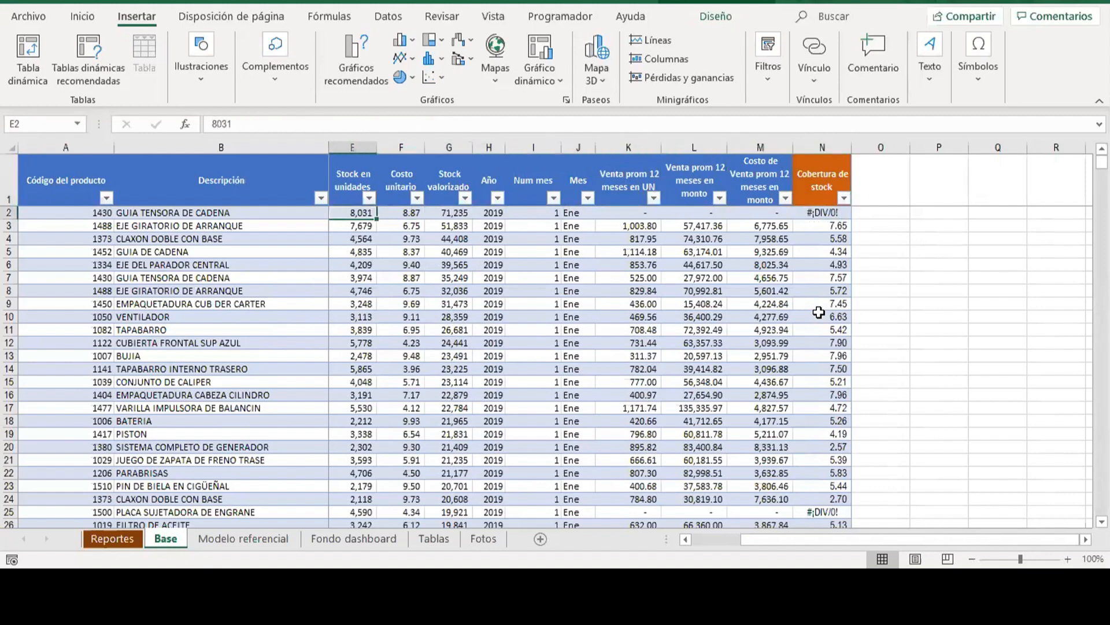
{"action": "key", "text": "Right"}
{"action": "key", "text": "Right"}
{"action": "key", "text": "Right"}
{"action": "key", "text": "Right"}
{"action": "key", "text": "Right"}
{"action": "key", "text": "Right"}
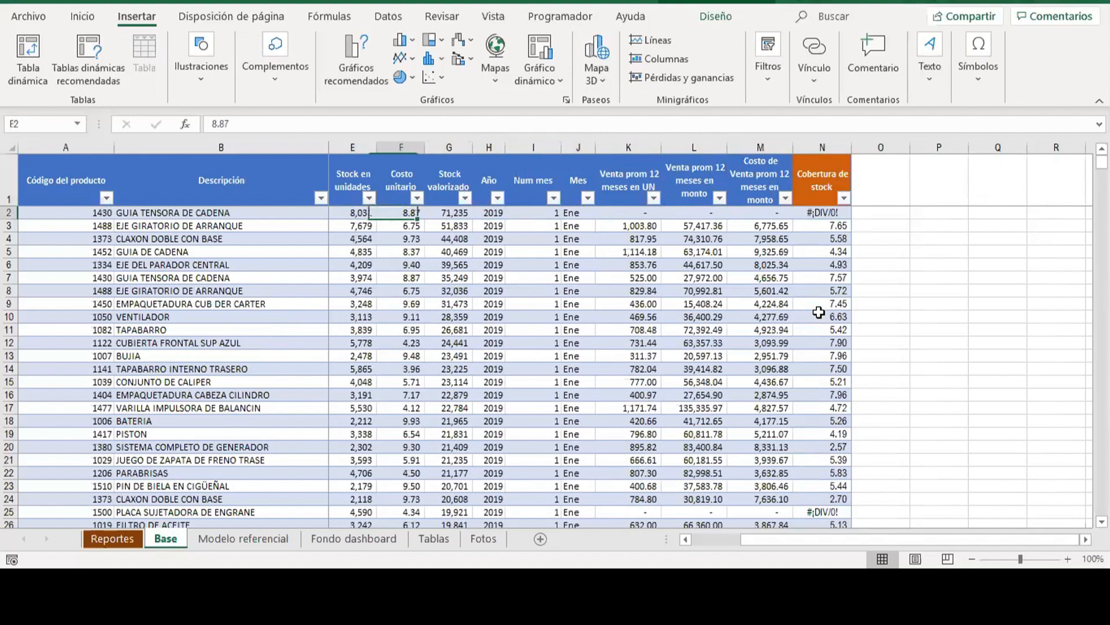
{"action": "key", "text": "Right"}
{"action": "key", "text": "Right"}
{"action": "key", "text": "Right"}
{"action": "key", "text": "Up"}
{"action": "key", "text": "Down"}
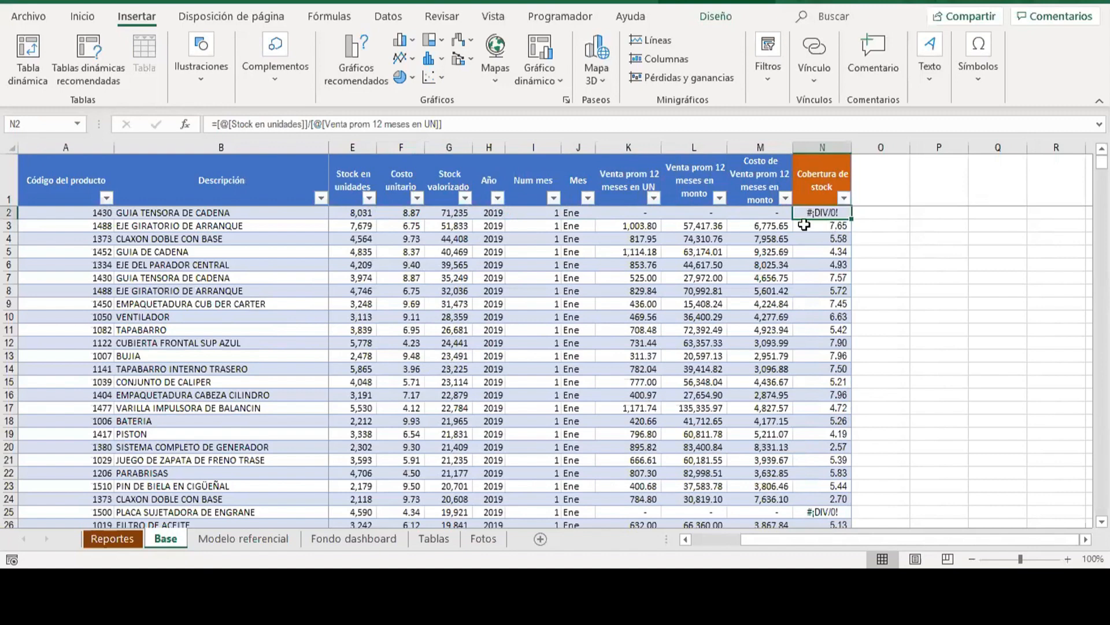
Copy the division expression from the N2 formula without its equals sign and clear the cell.
{"action": "left_click_drag", "start_coordinate": [217, 124], "coordinate": [502, 119]}
{"action": "key", "text": "ctrl+c"}
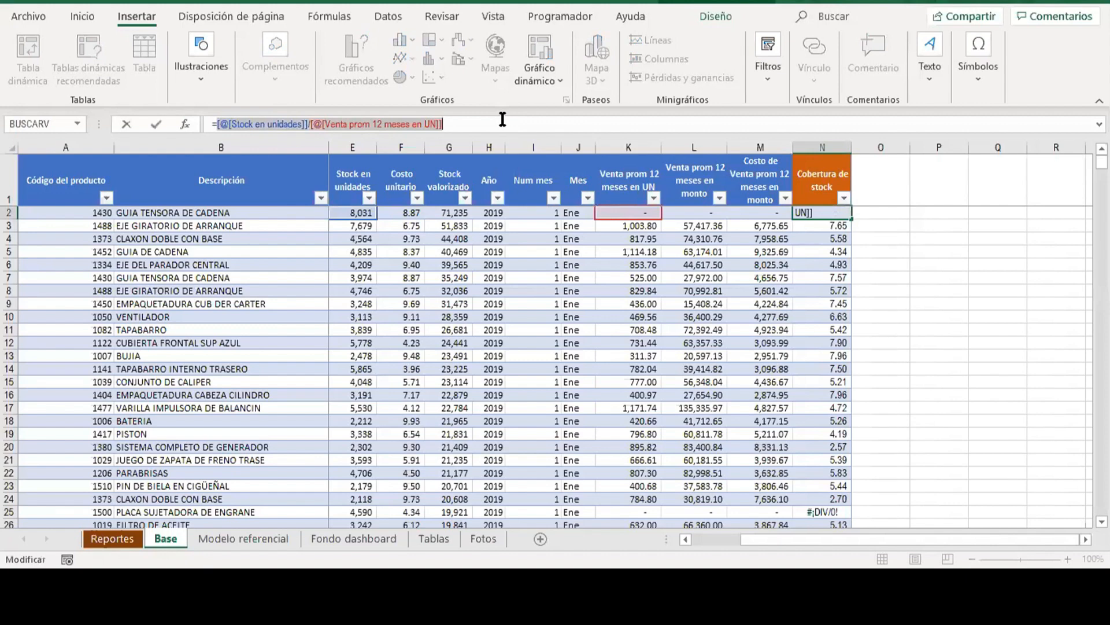
{"action": "key", "text": "ctrl+Return"}
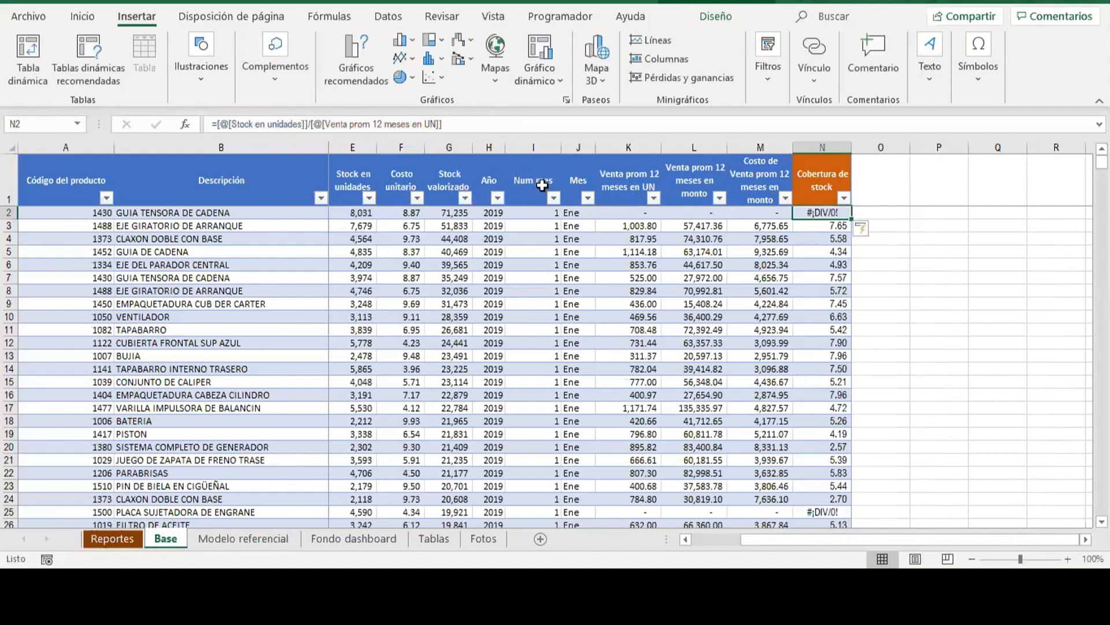
{"action": "key", "text": "BackSpace"}
Insert the SI.ERROR function in N2, picking it from the Todo function category.
{"action": "left_click", "coordinate": [185, 125]}
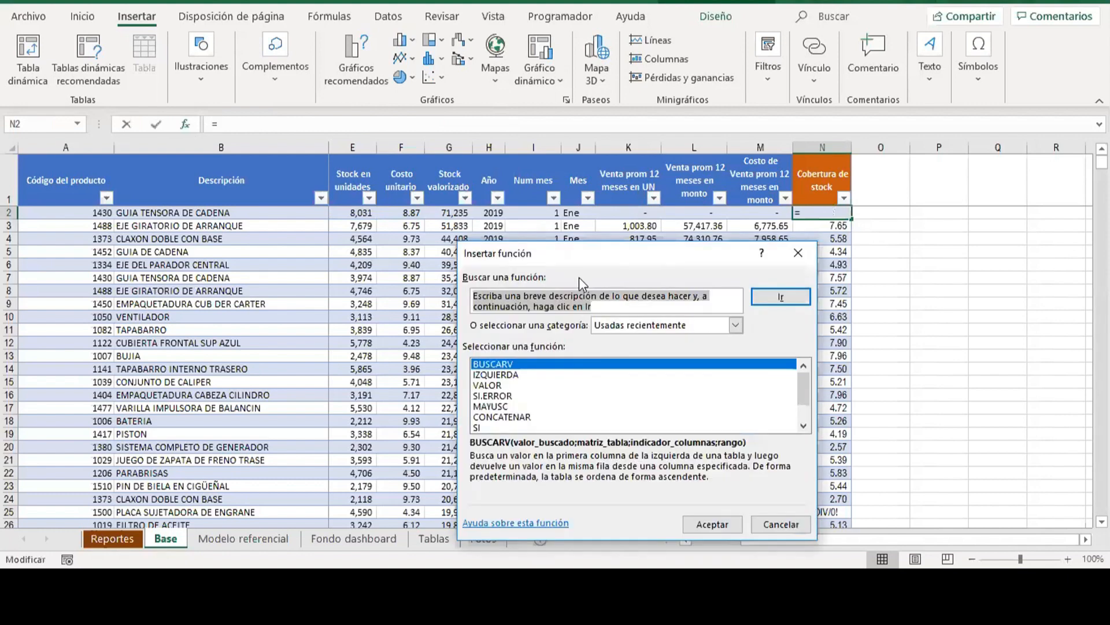
{"action": "left_click", "coordinate": [619, 328]}
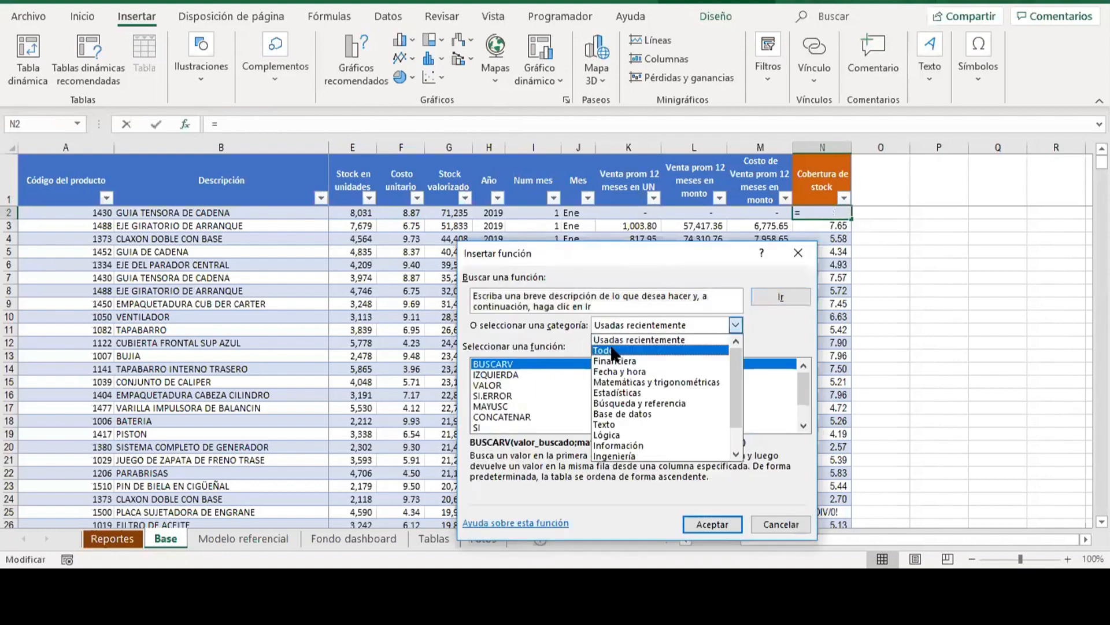
{"action": "left_click", "coordinate": [616, 349]}
{"action": "left_click", "coordinate": [498, 376]}
{"action": "type", "text": "si."}
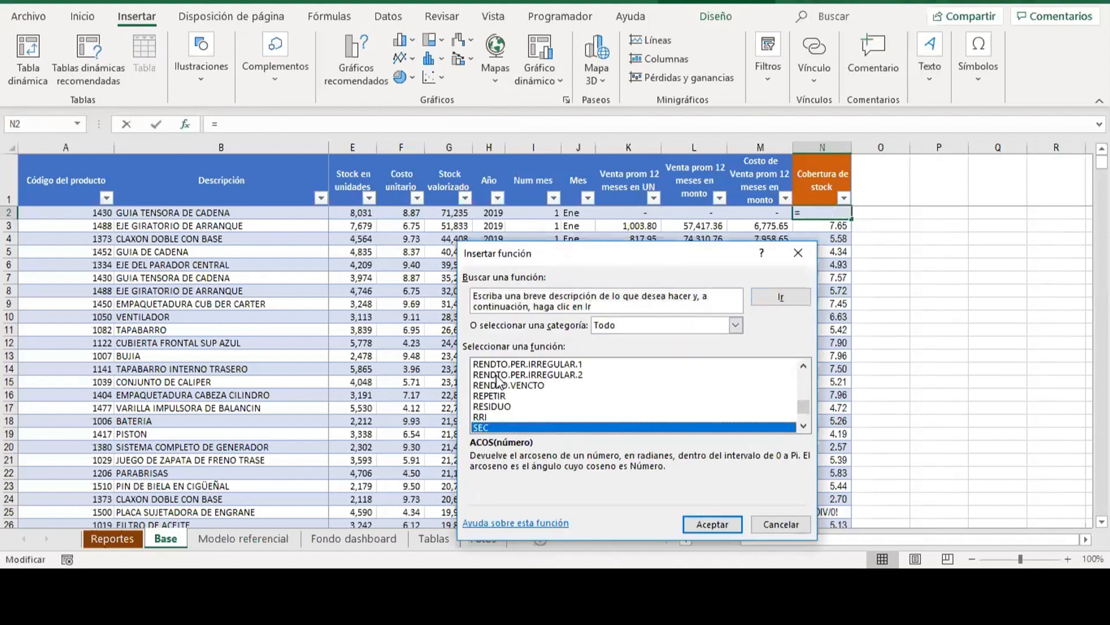
{"action": "key", "text": "Down"}
{"action": "key", "text": "Down"}
{"action": "key", "text": "Down"}
{"action": "key", "text": "Up"}
{"action": "key", "text": "Up"}
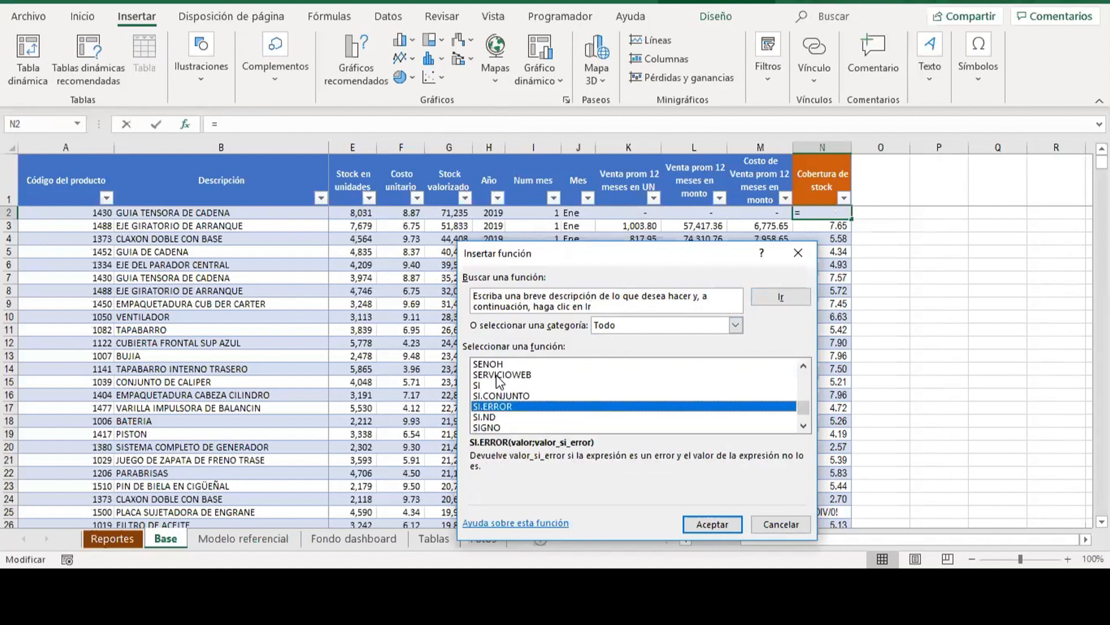
{"action": "key", "text": "Return"}
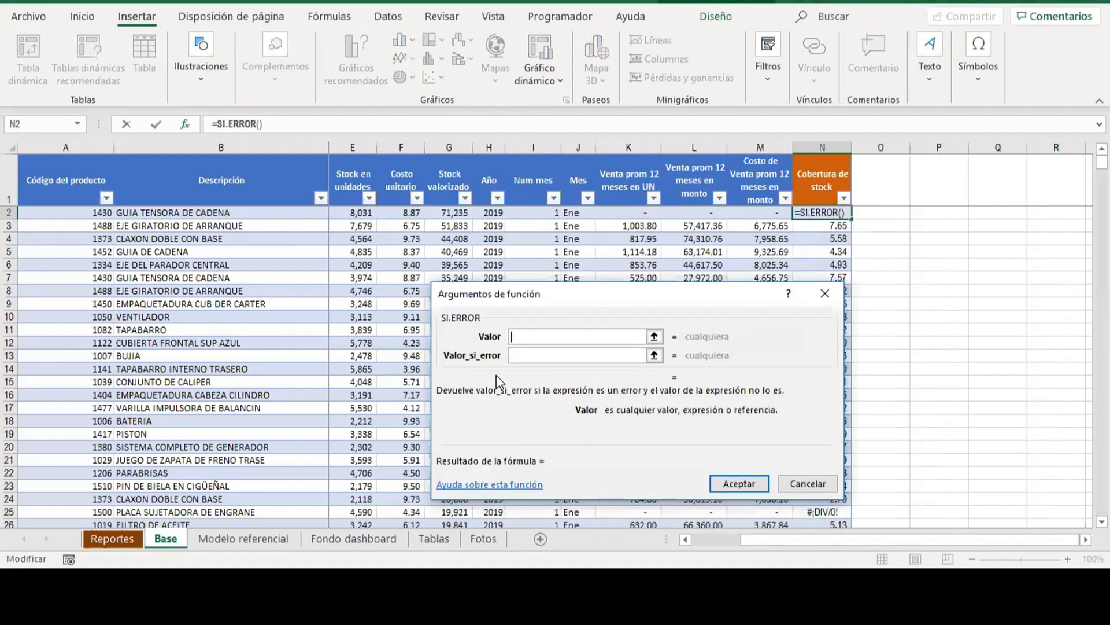
Paste the copied division as the Valor argument of SI.ERROR, set Valor_si_error to 0 and accept the function.
{"action": "key", "text": "ctrl+v"}
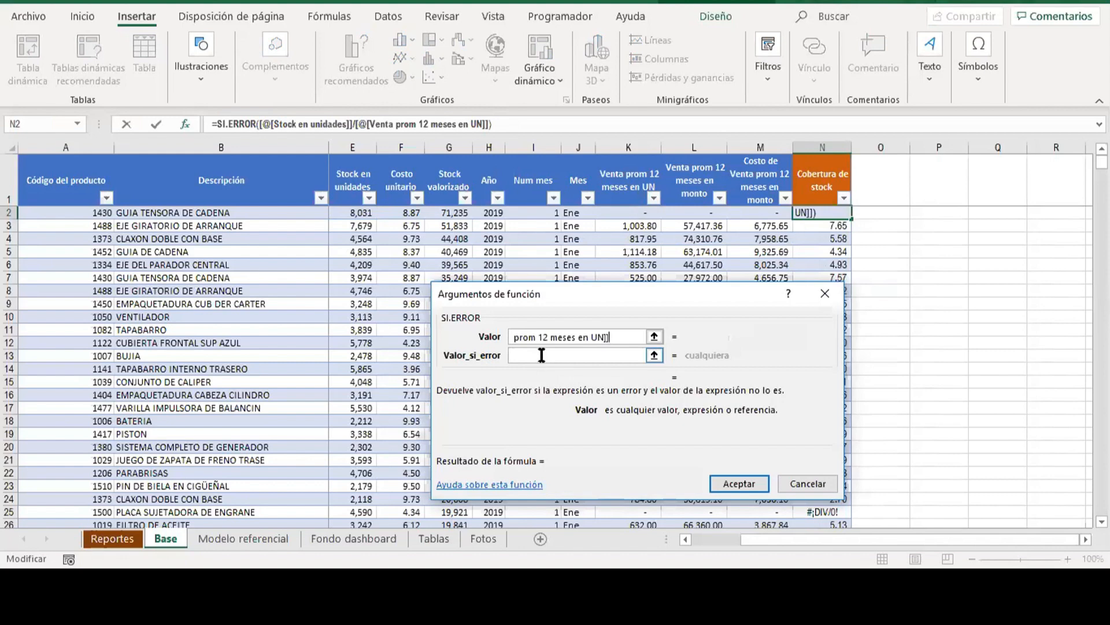
{"action": "left_click_drag", "start_coordinate": [623, 336], "coordinate": [441, 330]}
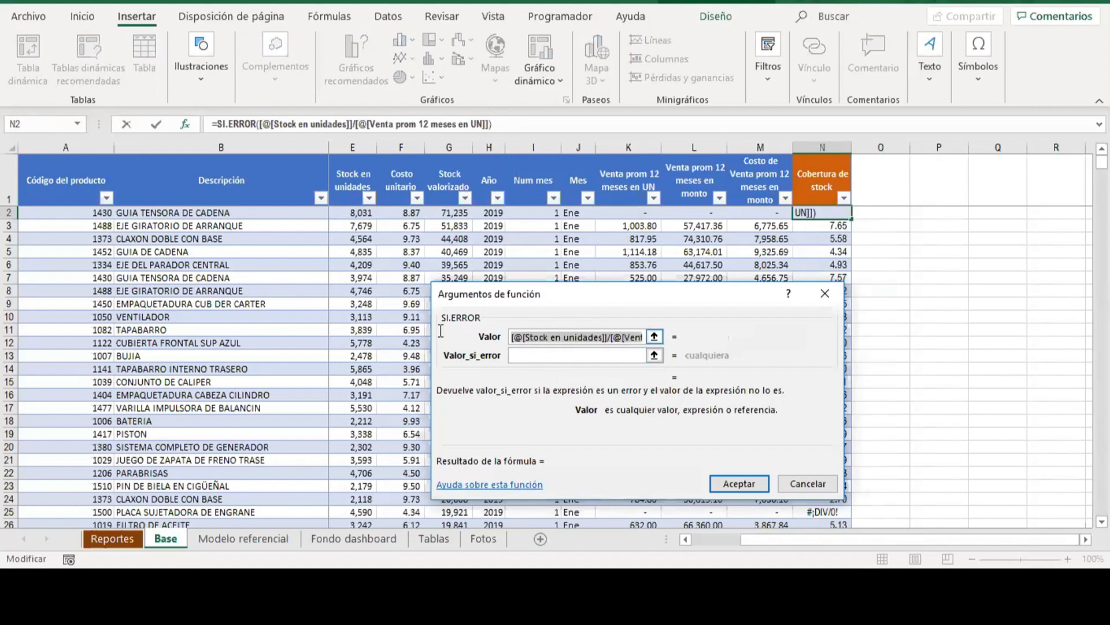
{"action": "left_click", "coordinate": [525, 355]}
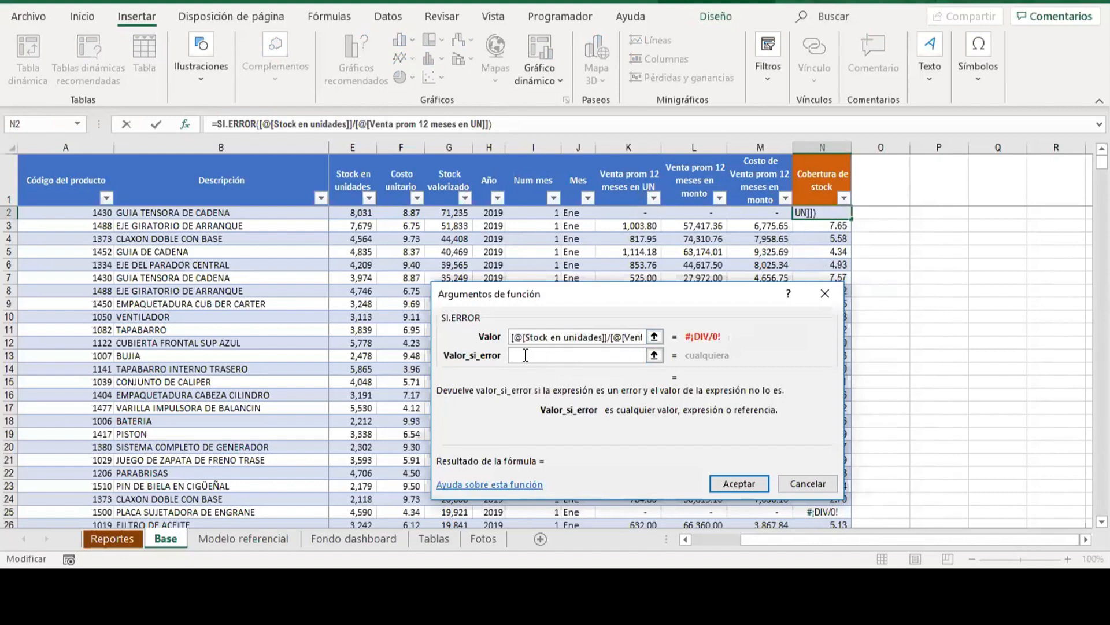
{"action": "type", "text": "0"}
{"action": "key", "text": "Return"}
Check the updated Cobertura de stock formula down to the table's last row and back to the first rows.
{"action": "key", "text": "Down"}
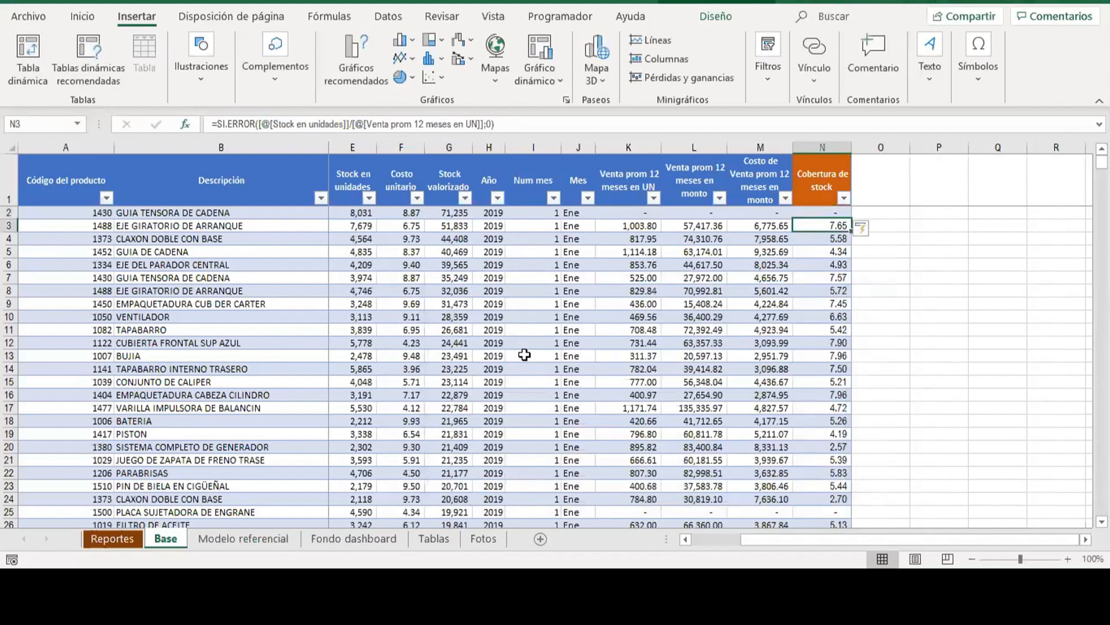
{"action": "key", "text": "ctrl+Down"}
{"action": "key", "text": "Down"}
{"action": "key", "text": "ctrl+Up"}
{"action": "key", "text": "ctrl+Up"}
{"action": "key", "text": "Down"}
{"action": "key", "text": "Down"}
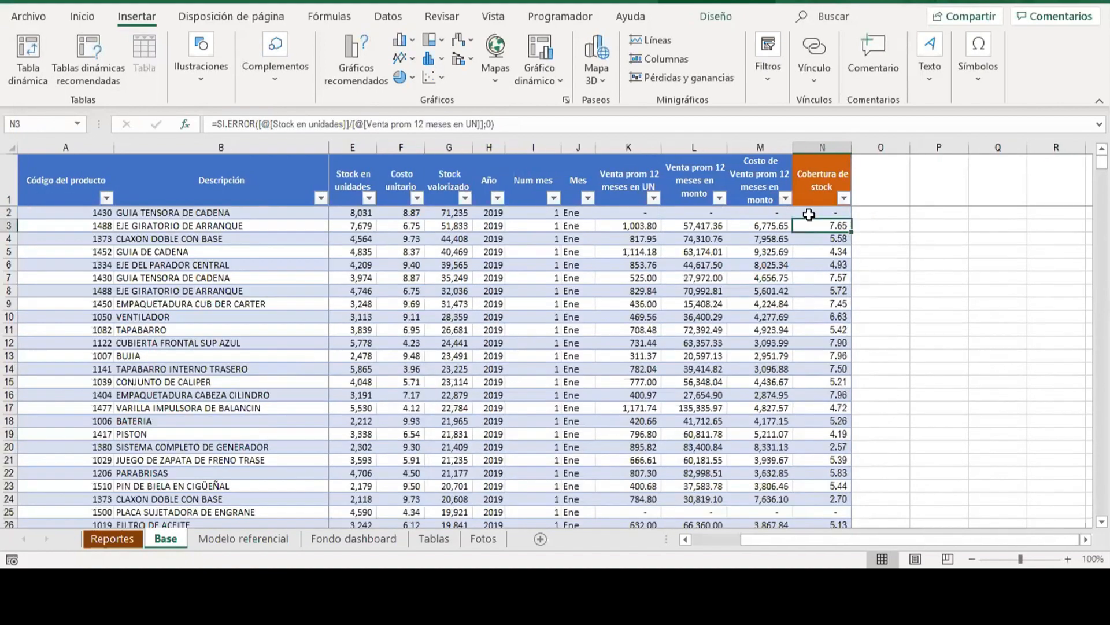
Open the filter options of the Cobertura de stock column.
{"action": "left_click", "coordinate": [844, 198]}
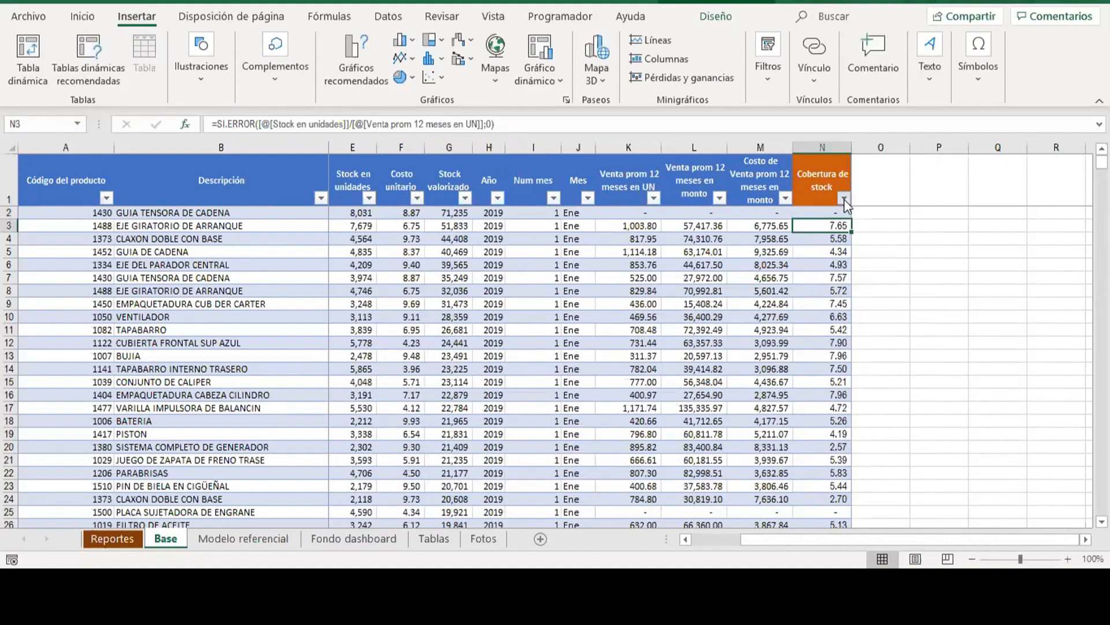